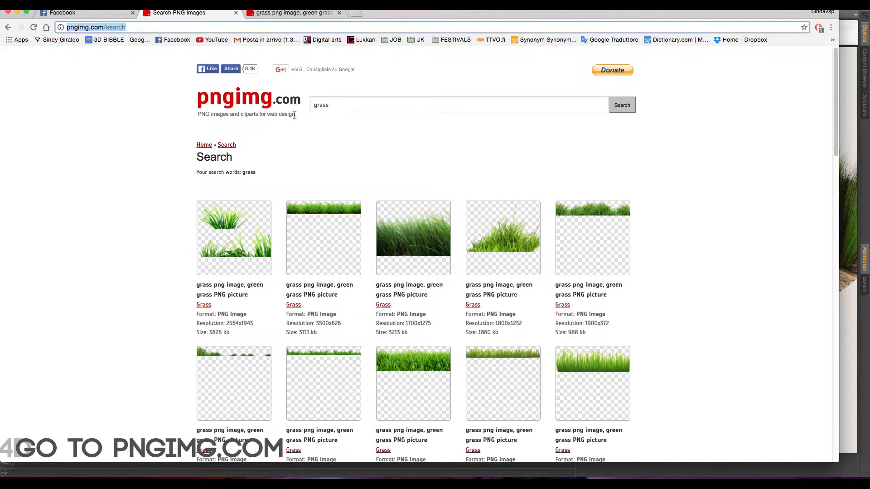
- Browse the grass PNG search results for a tuft image and switch to Cinema 4D
{"action": "scroll", "coordinate": [348, 124], "scroll_direction": "down", "scroll_amount": 10}
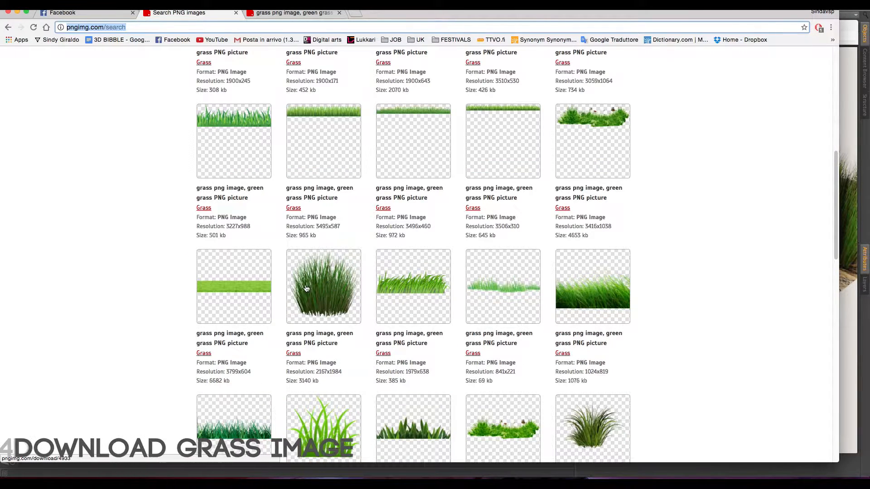
{"action": "mouse_move", "coordinate": [367, 476]}
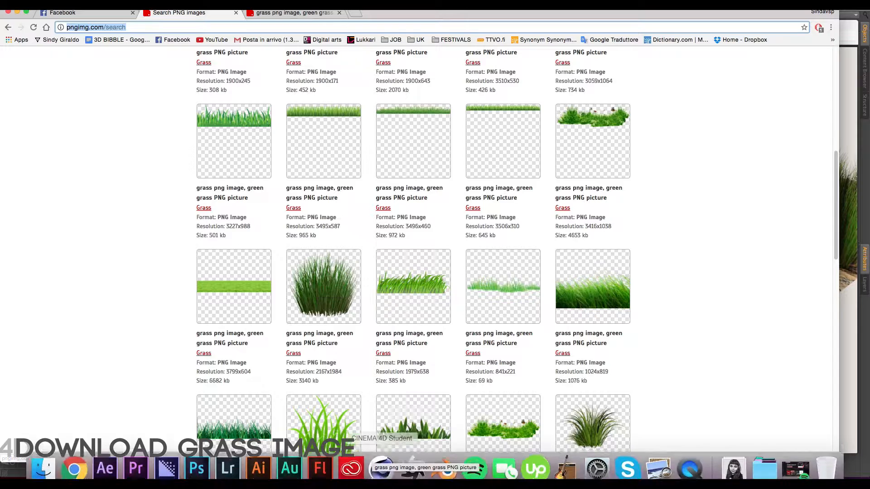
{"action": "left_click", "coordinate": [385, 460]}
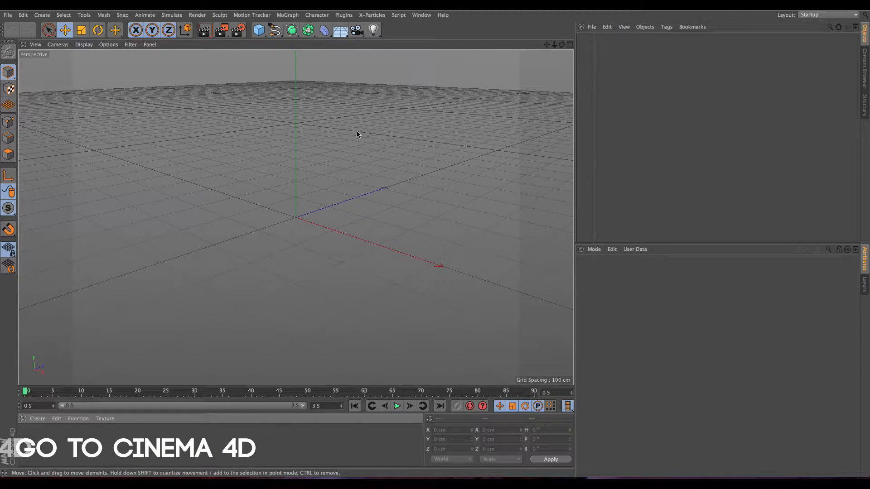
- Create a plane and set its width and height to 50 cm
{"action": "left_click_drag", "start_coordinate": [259, 30], "coordinate": [349, 60]}
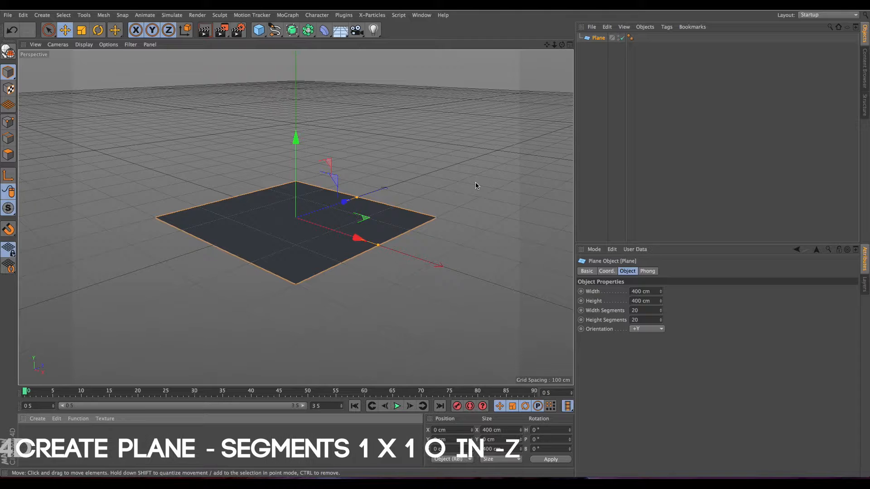
{"action": "left_click", "coordinate": [658, 292]}
{"action": "left_click_drag", "start_coordinate": [658, 292], "coordinate": [629, 292]}
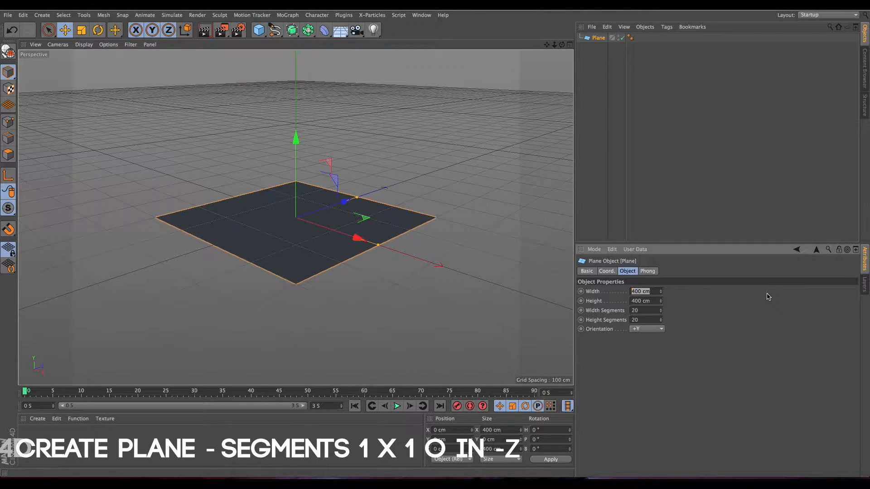
{"action": "type", "text": "50"}
{"action": "key", "text": "Tab"}
{"action": "type", "text": "50"}
{"action": "key", "text": "Return"}
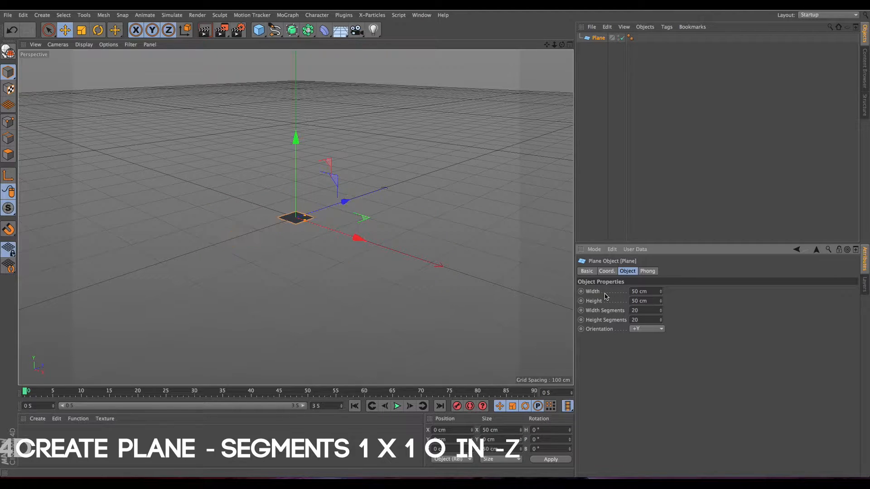
- Set the plane's width and height to 100 cm
{"action": "double_click", "coordinate": [658, 291]}
{"action": "type", "text": "100"}
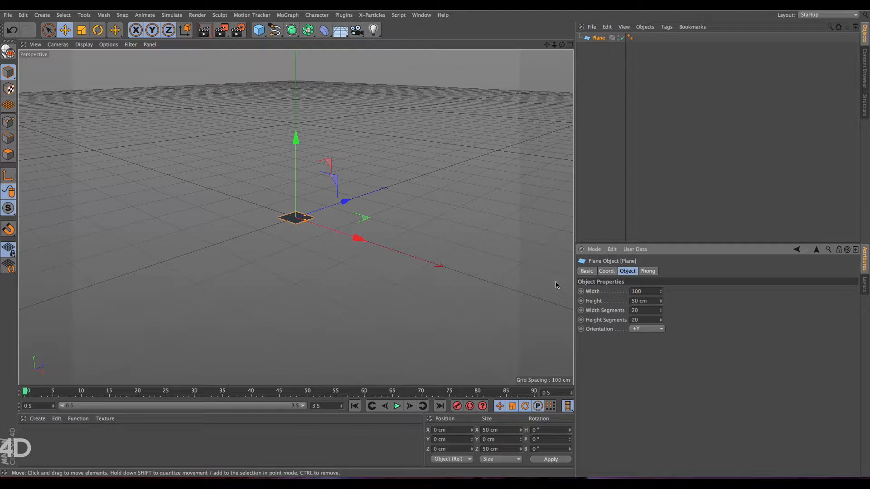
{"action": "key", "text": "Tab"}
{"action": "type", "text": "100"}
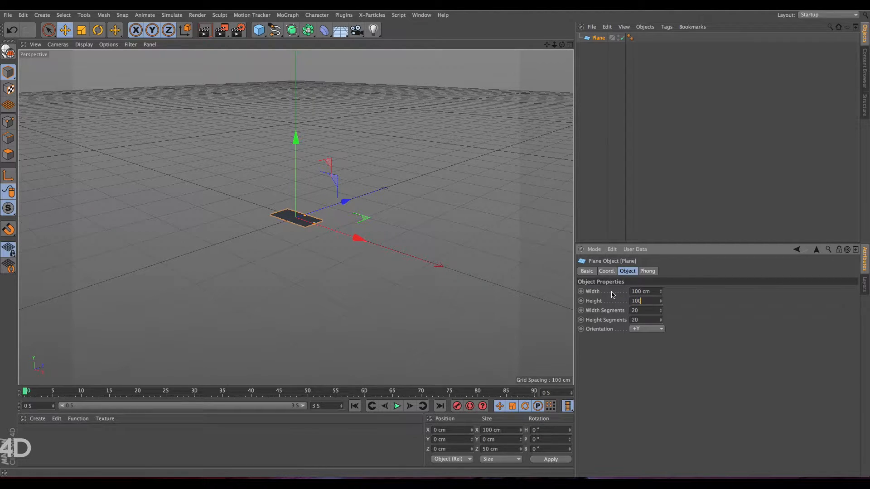
{"action": "key", "text": "Return"}
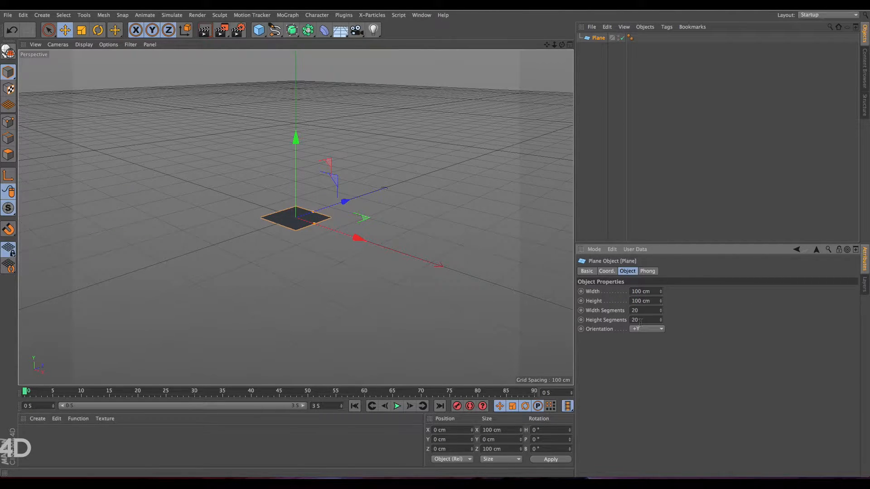
- Set the plane's width and height segments to 1 and its orientation to -Z
{"action": "type", "text": "11"}
{"action": "left_click", "coordinate": [646, 330]}
{"action": "left_click", "coordinate": [654, 386]}
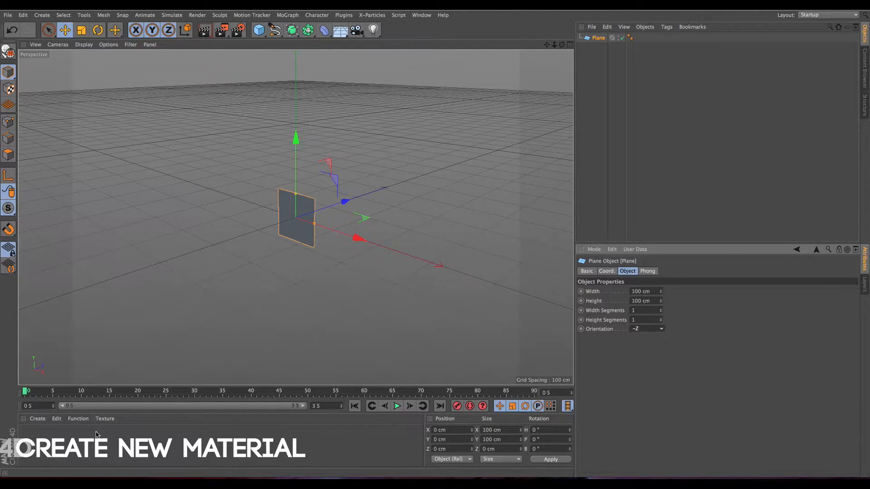
- Create a new material and apply it to the plane
{"action": "left_click", "coordinate": [64, 455]}
{"action": "double_click", "coordinate": [64, 455]}
{"action": "left_click_drag", "start_coordinate": [28, 436], "coordinate": [600, 38]}
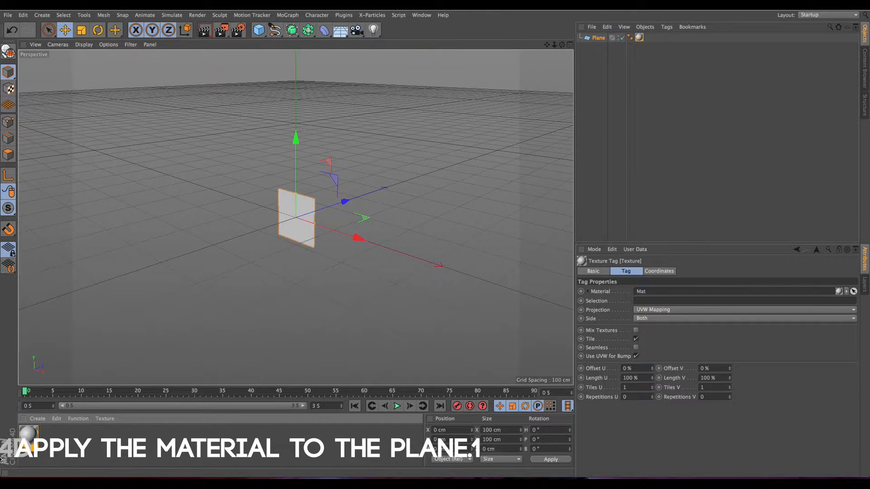
- Load grass_PNG4933.png from the Image&Alpha folder as the material's Color texture, copying the image to the project location
{"action": "double_click", "coordinate": [30, 442]}
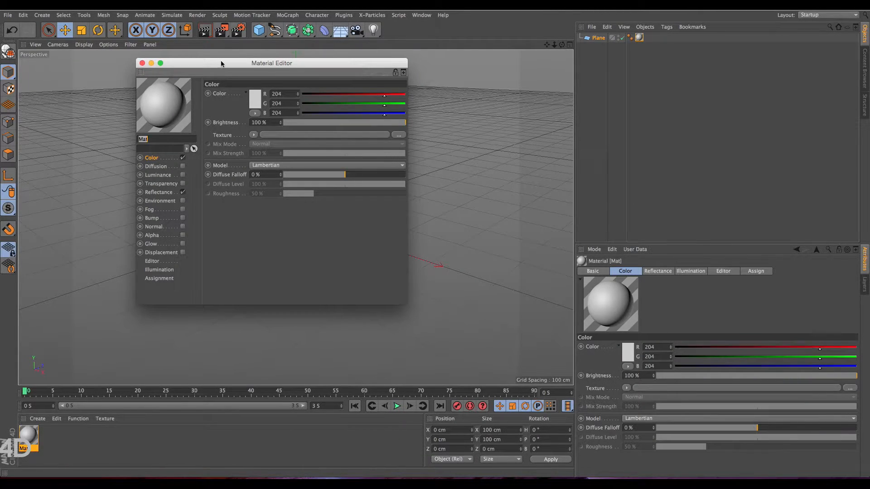
{"action": "left_click_drag", "start_coordinate": [220, 61], "coordinate": [358, 97]}
{"action": "left_click", "coordinate": [287, 188]}
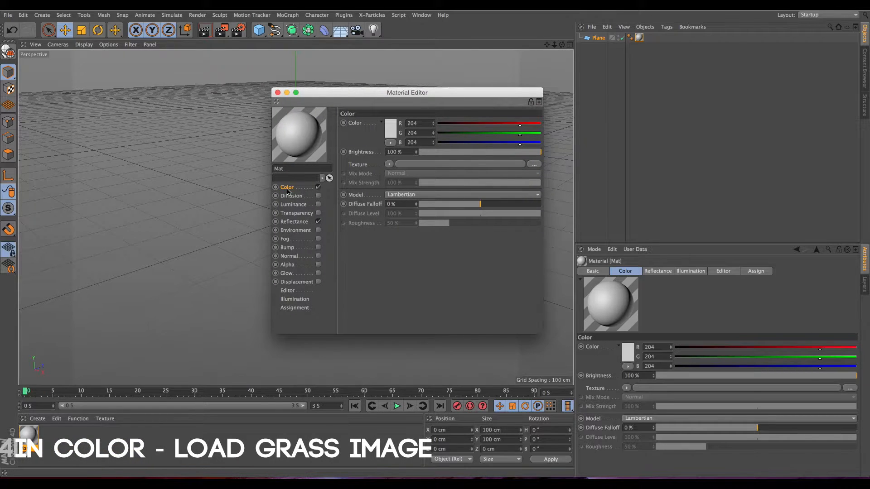
{"action": "left_click", "coordinate": [389, 164]}
{"action": "left_click", "coordinate": [406, 180]}
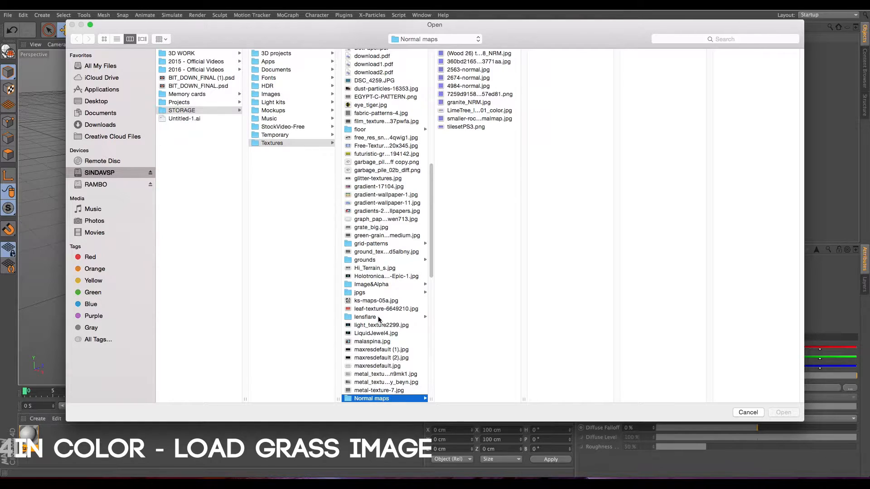
{"action": "left_click", "coordinate": [375, 286]}
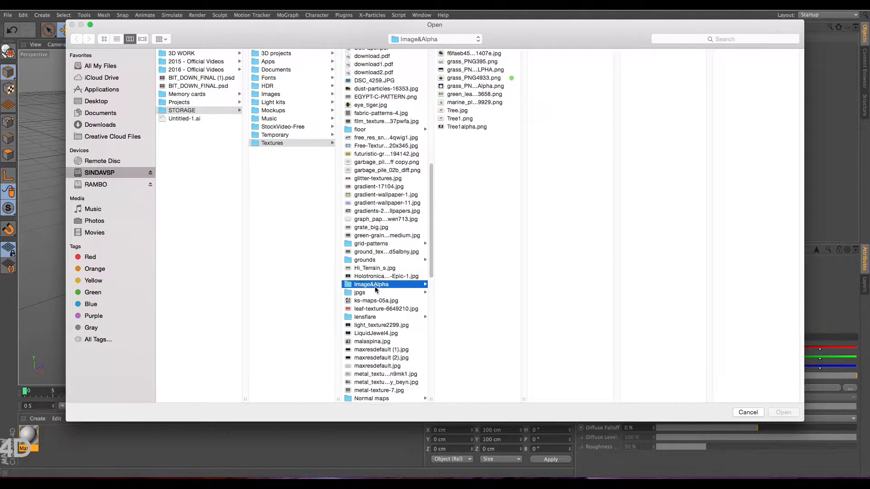
{"action": "left_click", "coordinate": [470, 78]}
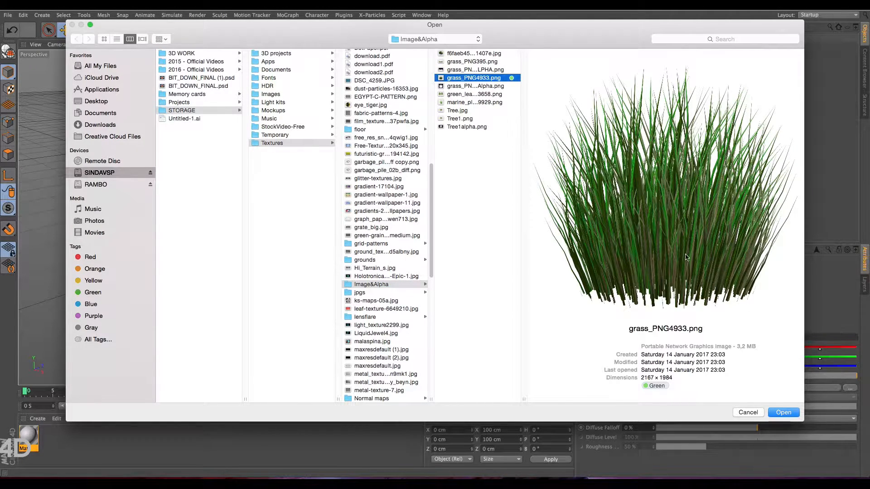
{"action": "left_click", "coordinate": [774, 412]}
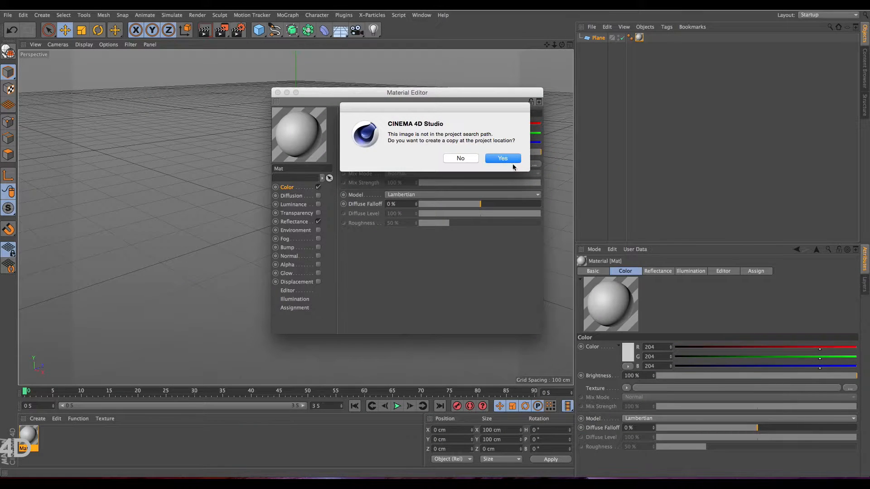
{"action": "left_click", "coordinate": [505, 160]}
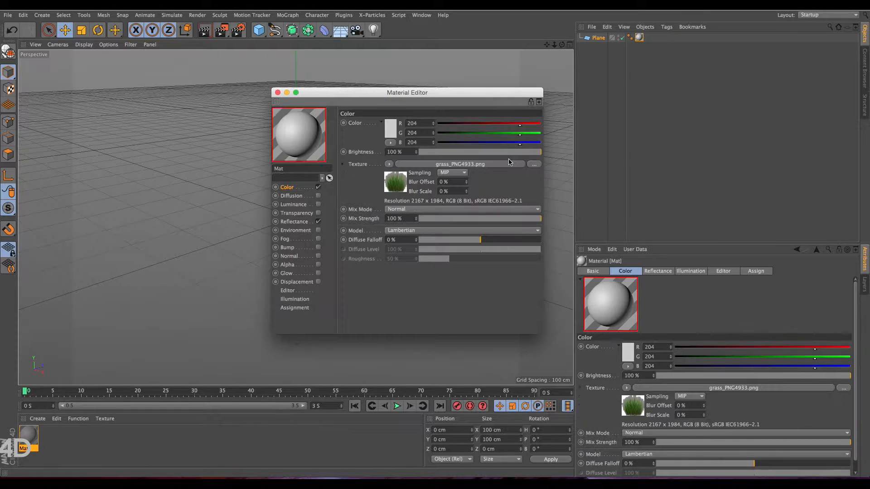
- Enable the material's Alpha channel, load grass_PNG4933.png as its texture with a project copy, and close the material editor
{"action": "left_click", "coordinate": [318, 264]}
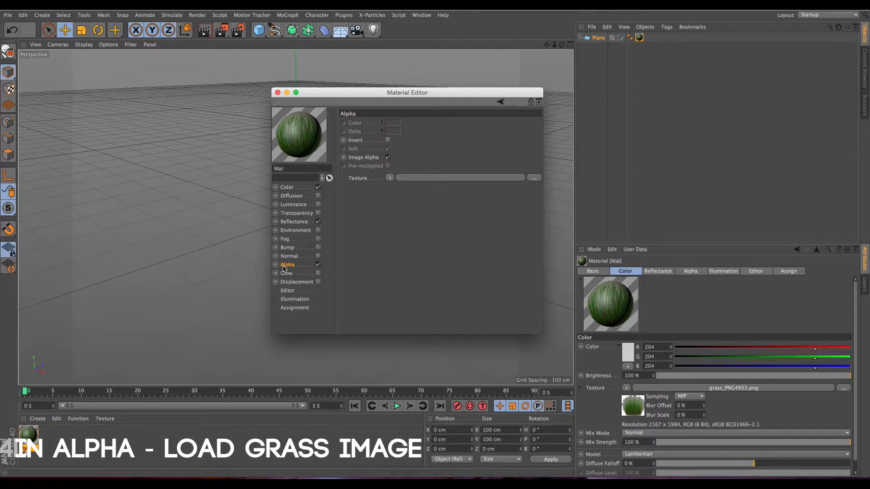
{"action": "left_click", "coordinate": [389, 178]}
{"action": "left_click", "coordinate": [400, 195]}
{"action": "left_click", "coordinate": [475, 78]}
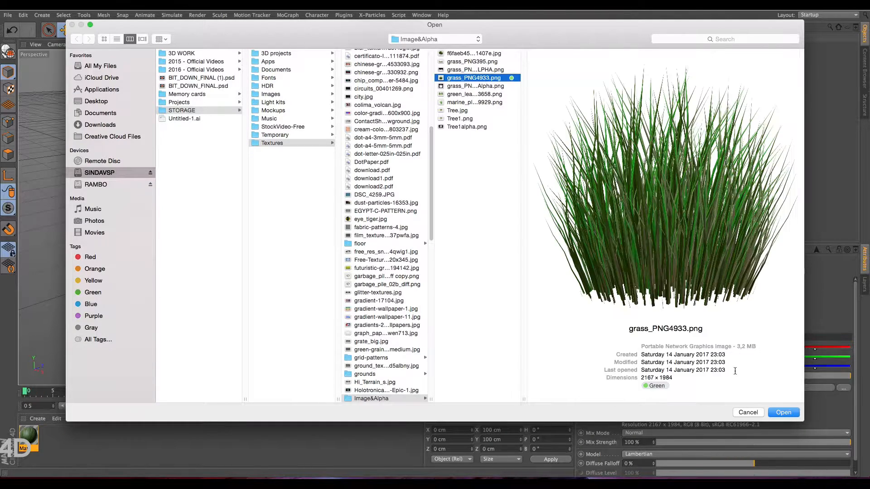
{"action": "left_click", "coordinate": [783, 413]}
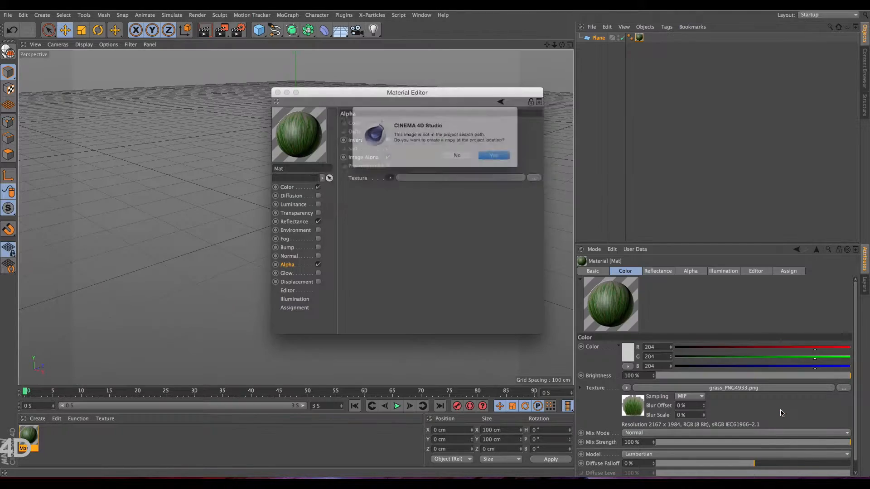
{"action": "left_click", "coordinate": [507, 158]}
{"action": "left_click_drag", "start_coordinate": [442, 95], "coordinate": [415, 128]}
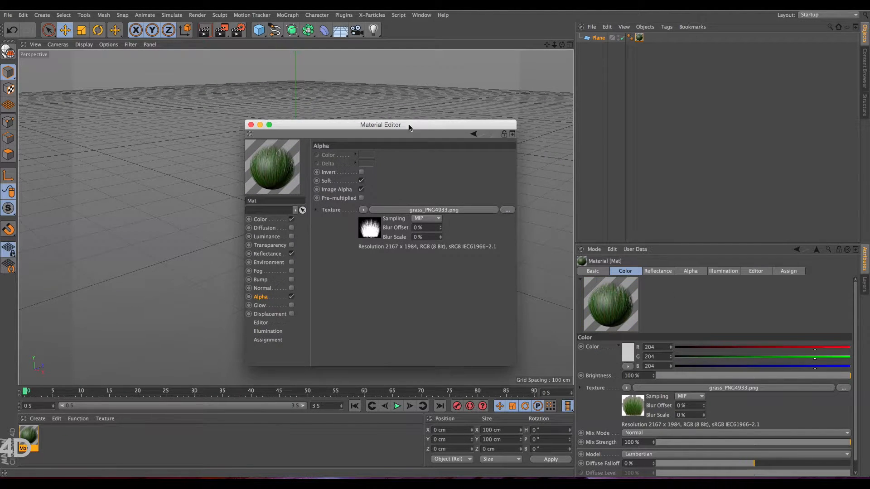
{"action": "left_click", "coordinate": [250, 125]}
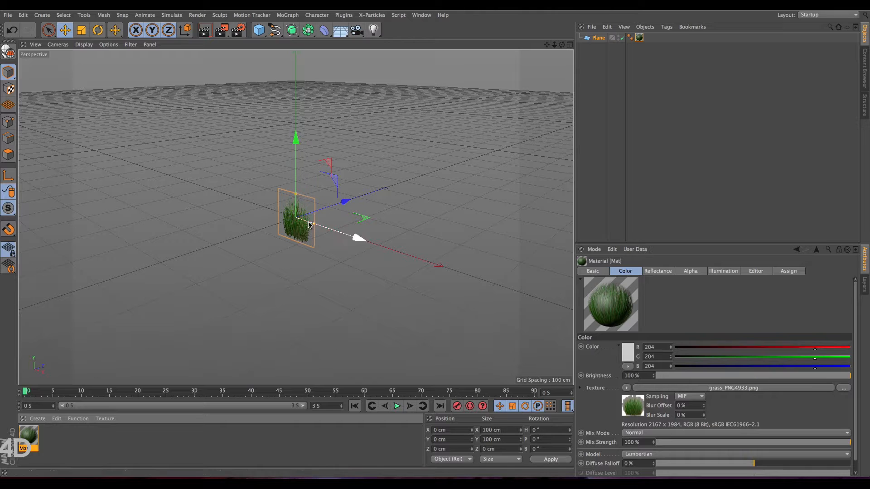
- Add a MoGraph Cloner as the parent of the grass plane
{"action": "left_click", "coordinate": [609, 38]}
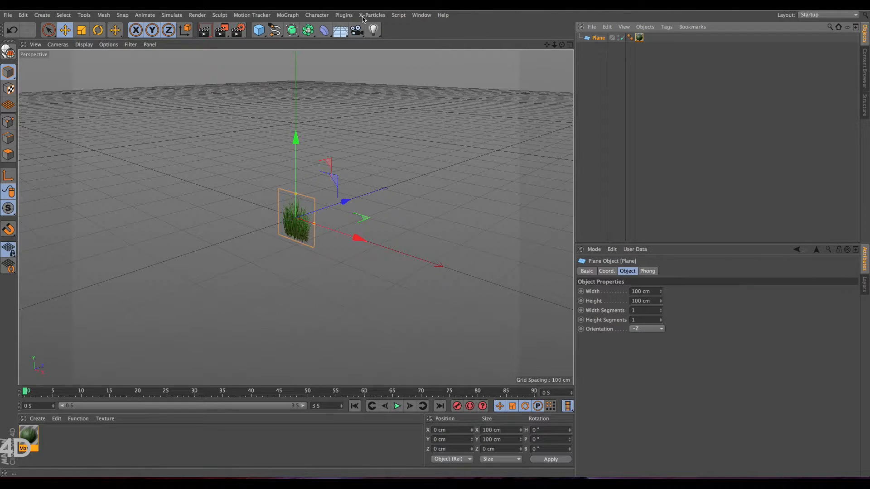
{"action": "left_click", "coordinate": [288, 15]}
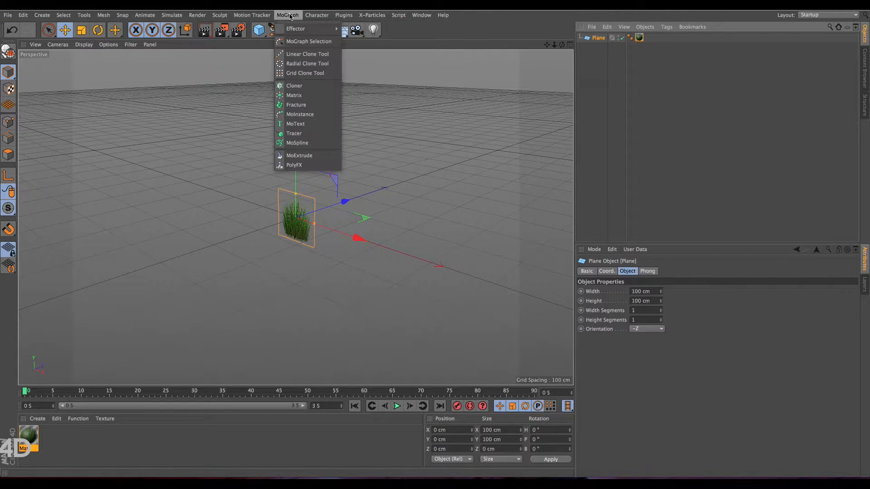
{"action": "left_click", "coordinate": [303, 87], "text": "alt"}
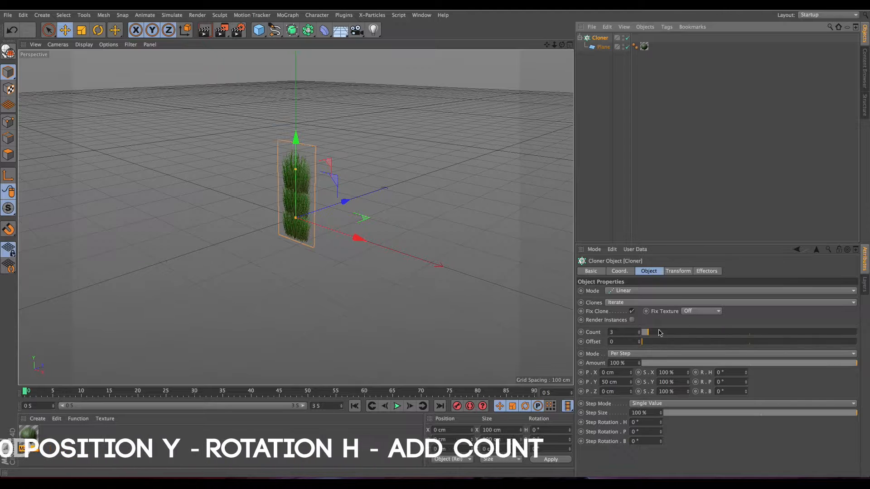
- Set the cloner's Y position step to 0 cm, its count to 4 and its heading rotation step to 52°
{"action": "left_click", "coordinate": [627, 381]}
{"action": "double_click", "coordinate": [627, 382]}
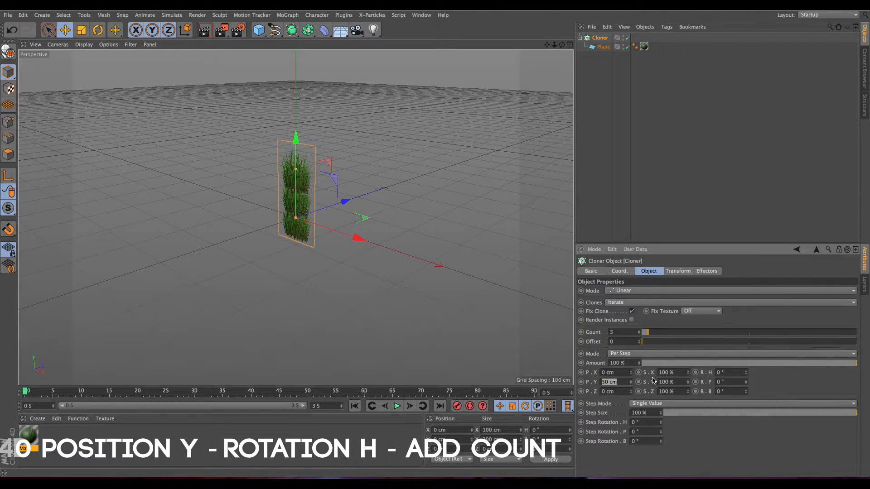
{"action": "type", "text": "0"}
{"action": "key", "text": "Return"}
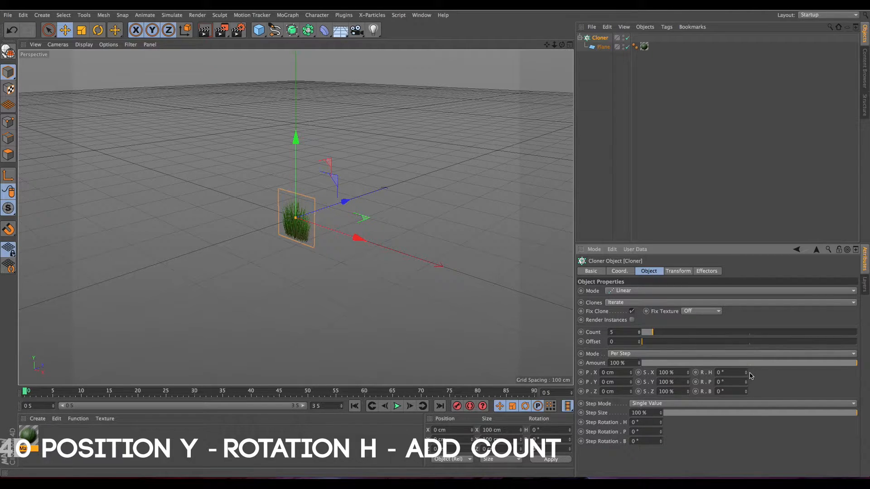
{"action": "left_click_drag", "start_coordinate": [748, 376], "coordinate": [762, 368]}
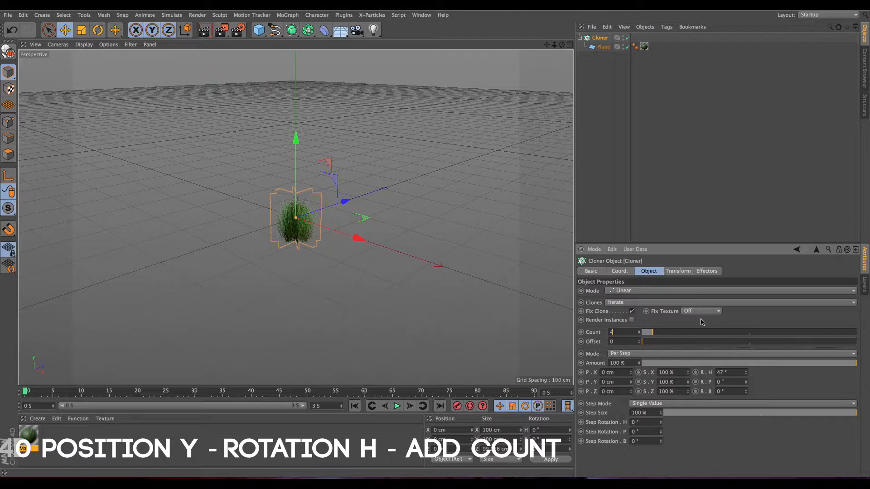
{"action": "left_click_drag", "start_coordinate": [745, 373], "coordinate": [759, 351]}
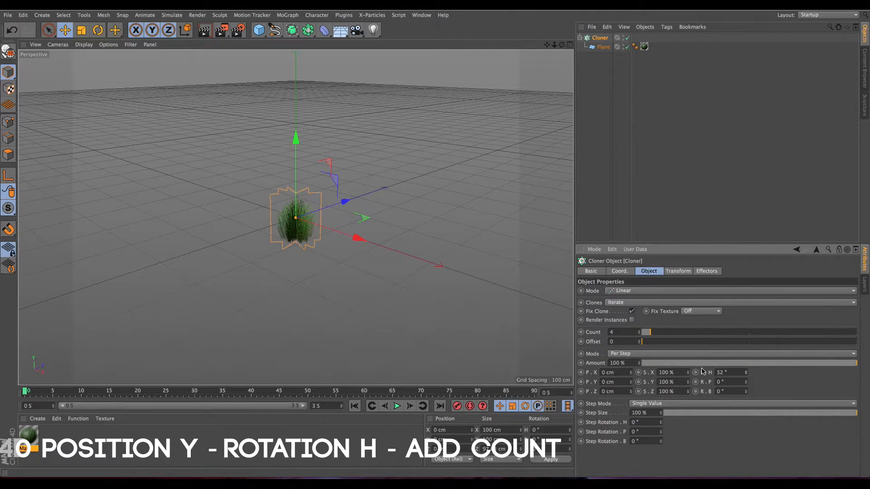
- Add a second Cloner as the parent of the existing cloner and set its mode to Grid Array
{"action": "mouse_move", "coordinate": [562, 45]}
{"action": "left_mouse_down"}
{"action": "mouse_move", "coordinate": [563, 104]}
{"action": "mouse_move", "coordinate": [563, 54]}
{"action": "left_mouse_up"}
{"action": "left_click", "coordinate": [599, 38]}
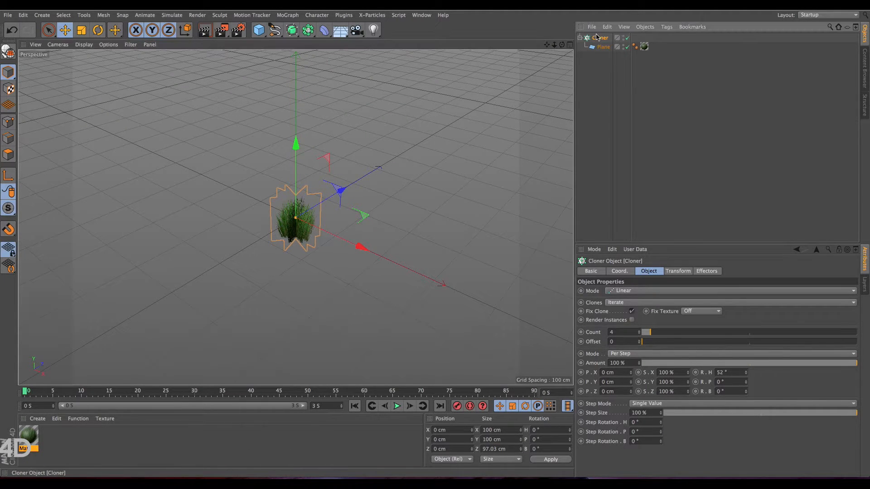
{"action": "left_click", "coordinate": [293, 15]}
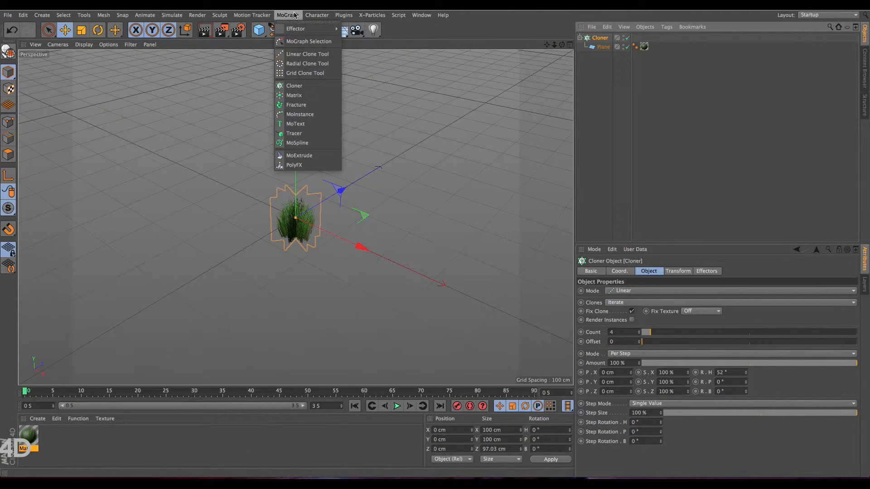
{"action": "left_click", "coordinate": [299, 87], "text": "alt"}
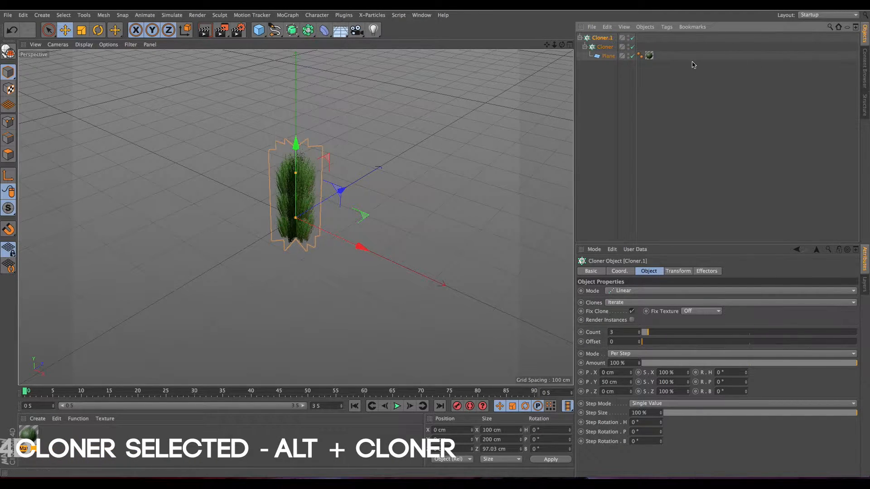
{"action": "left_click", "coordinate": [634, 291]}
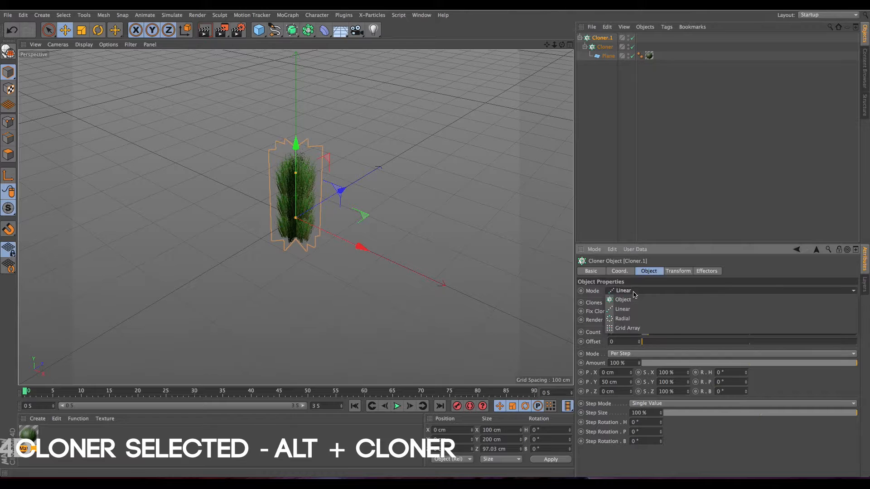
{"action": "left_click", "coordinate": [626, 329]}
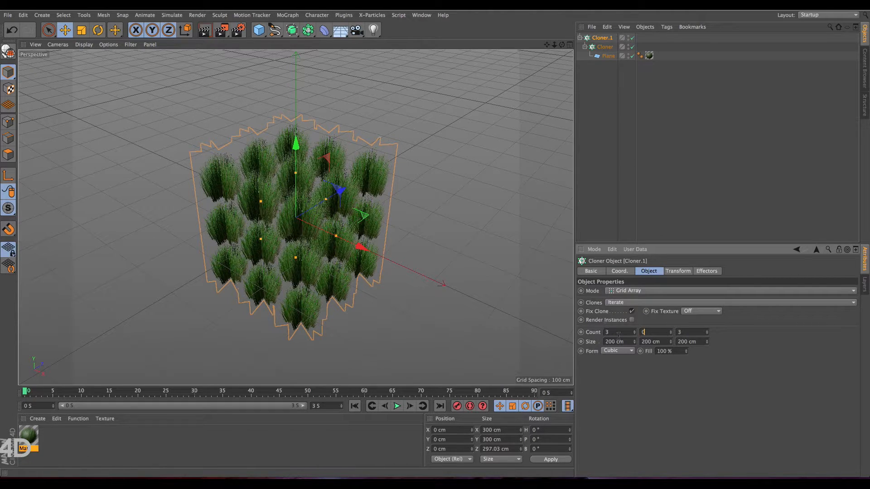
- Set the grid cloner's counts to 6, 1 and 4, and its size to 305 cm in X and 291 cm in Z
{"action": "left_click", "coordinate": [659, 386]}
{"action": "left_click_drag", "start_coordinate": [634, 332], "coordinate": [635, 330]}
{"action": "left_click_drag", "start_coordinate": [708, 332], "coordinate": [709, 329]}
{"action": "left_click_drag", "start_coordinate": [636, 336], "coordinate": [635, 338]}
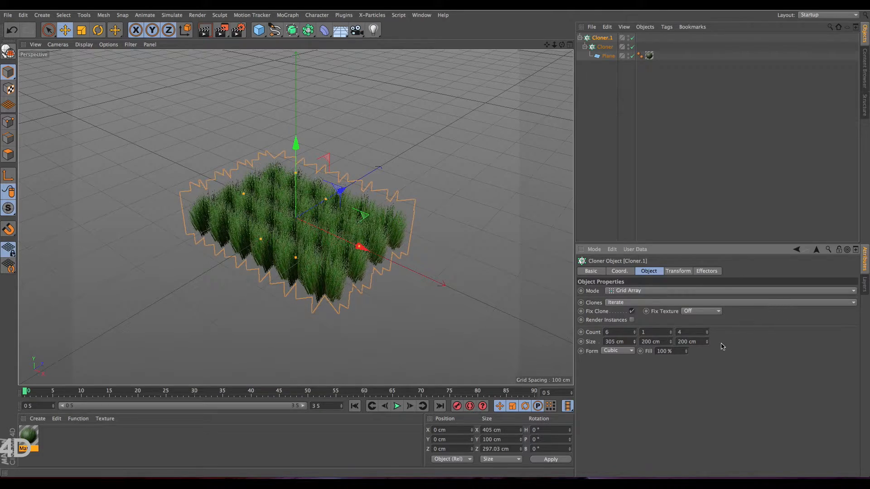
{"action": "left_click_drag", "start_coordinate": [707, 342], "coordinate": [707, 337]}
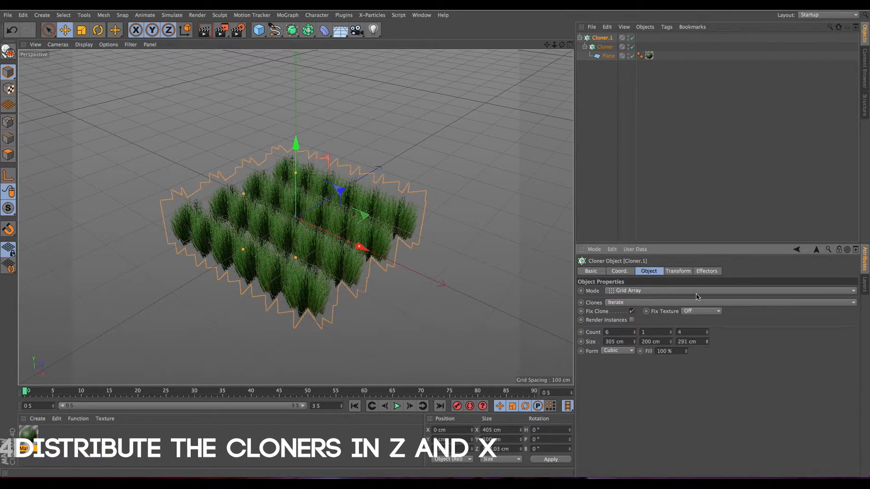
- Set the grid cloner's counts to 7 in X and 6 in Z, and its size to 384 cm in X and 406 cm in Z
{"action": "mouse_move", "coordinate": [562, 45]}
{"action": "left_mouse_down"}
{"action": "mouse_move", "coordinate": [561, 12]}
{"action": "mouse_move", "coordinate": [561, 28]}
{"action": "left_mouse_up"}
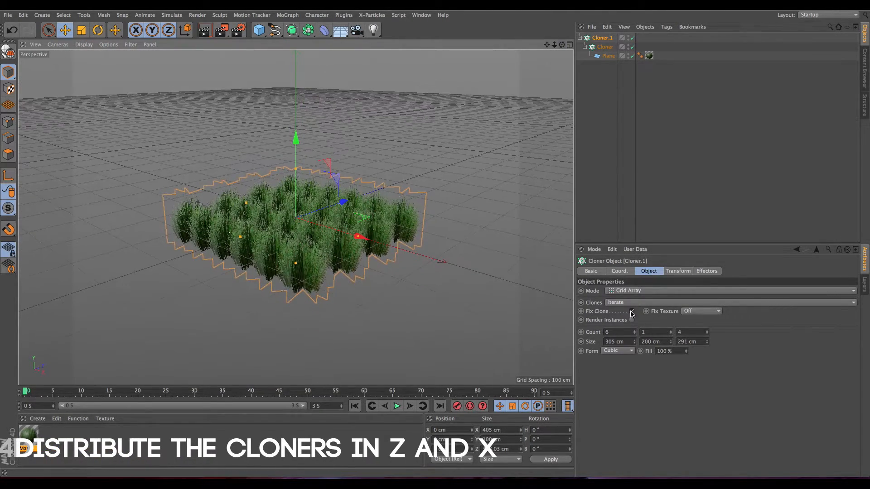
{"action": "left_click", "coordinate": [634, 331]}
{"action": "left_click_drag", "start_coordinate": [708, 332], "coordinate": [707, 330]}
{"action": "left_click", "coordinate": [708, 331]}
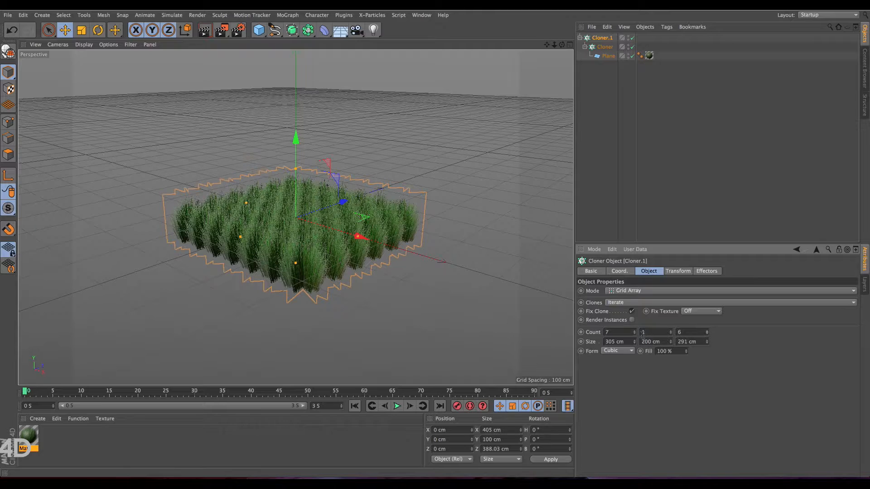
{"action": "left_click_drag", "start_coordinate": [636, 342], "coordinate": [741, 342]}
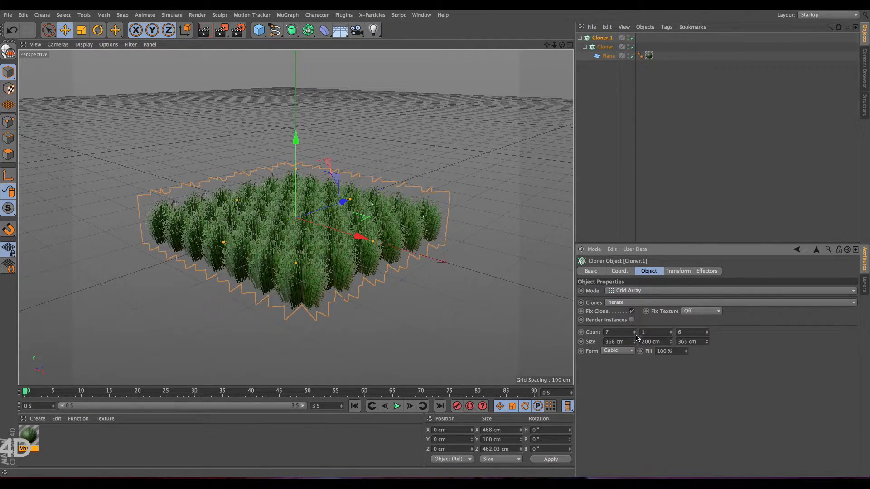
{"action": "left_click_drag", "start_coordinate": [636, 343], "coordinate": [775, 343]}
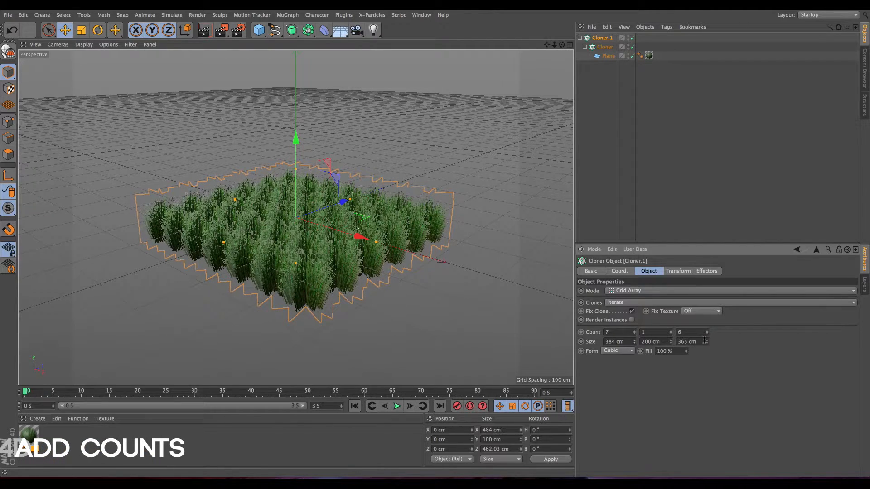
{"action": "left_click_drag", "start_coordinate": [707, 343], "coordinate": [707, 343]}
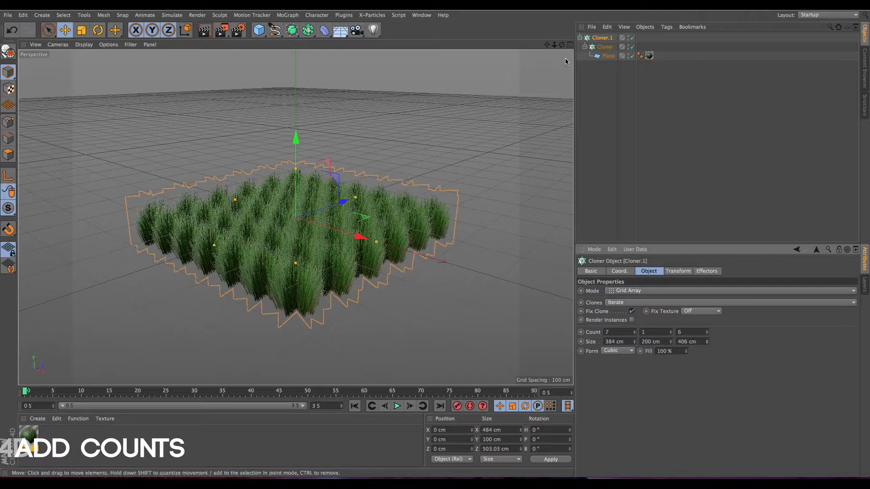
- Add a MoGraph Random effector to the grid cloner and set its Y position variation to 0 cm
{"action": "left_click", "coordinate": [288, 15]}
{"action": "mouse_move", "coordinate": [299, 29]}
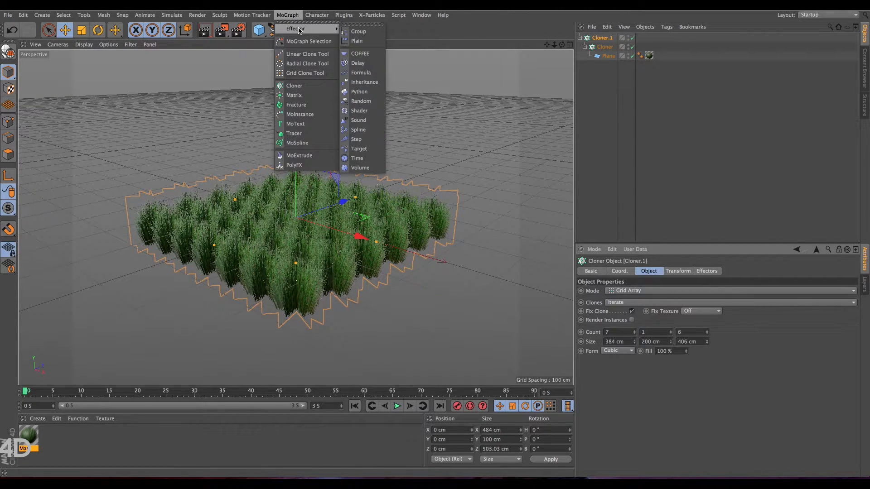
{"action": "left_click", "coordinate": [371, 104]}
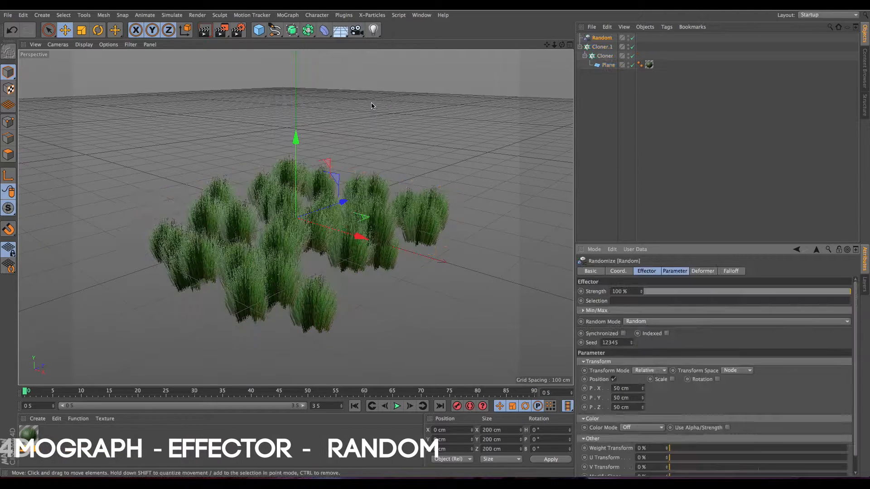
{"action": "left_click", "coordinate": [634, 398]}
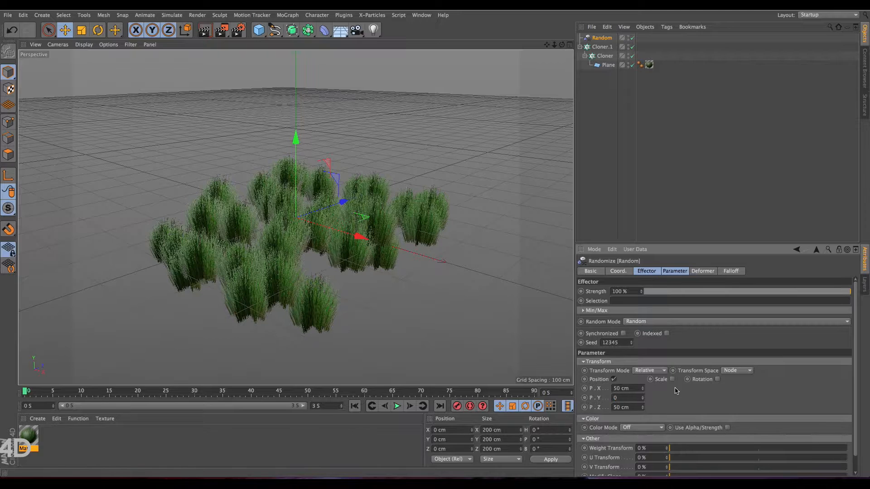
{"action": "type", "text": "0"}
{"action": "key", "text": "Return"}
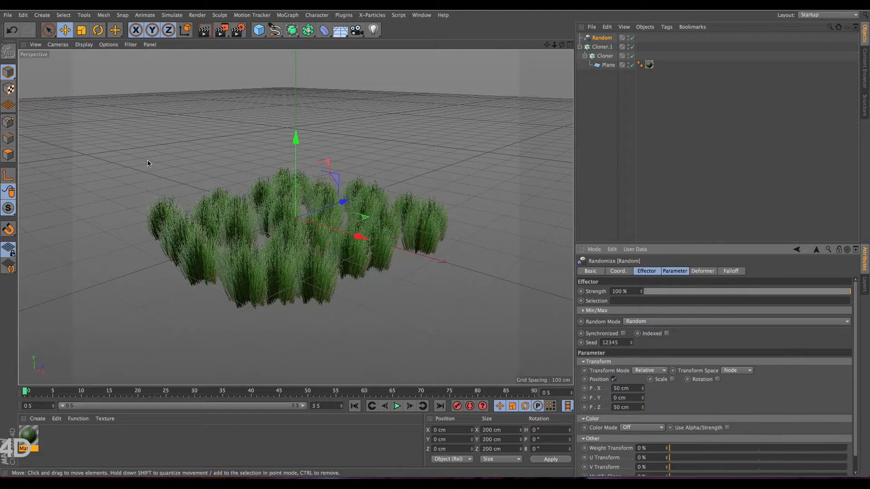
- Enable uniform scale variation on the Random effector and set it to -0.26
{"action": "left_click", "coordinate": [670, 379]}
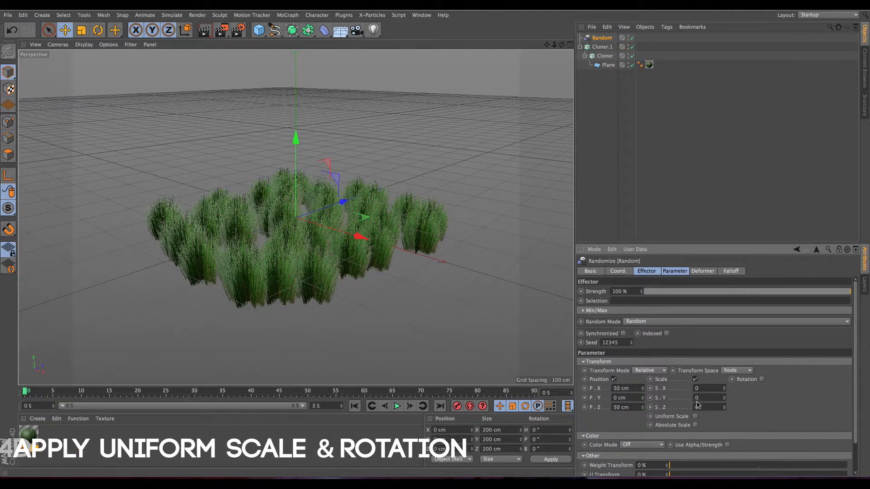
{"action": "left_click", "coordinate": [695, 417]}
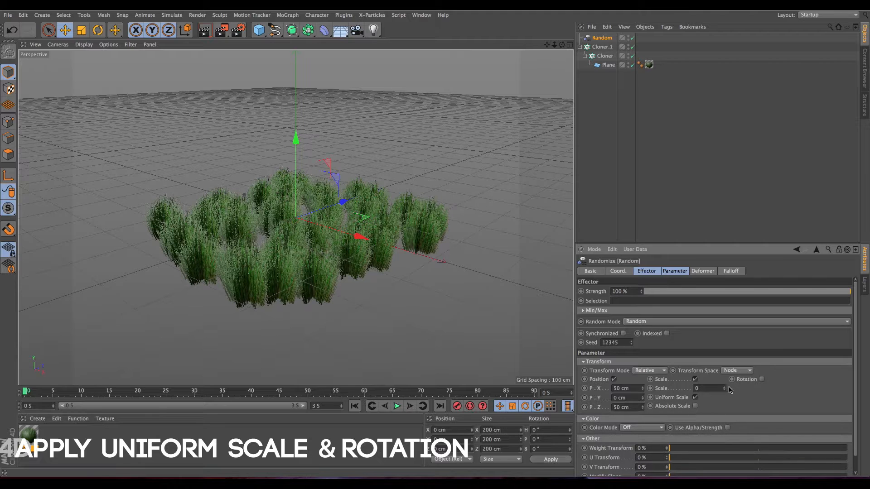
{"action": "left_click_drag", "start_coordinate": [726, 390], "coordinate": [726, 398]}
{"action": "left_click", "coordinate": [607, 65]}
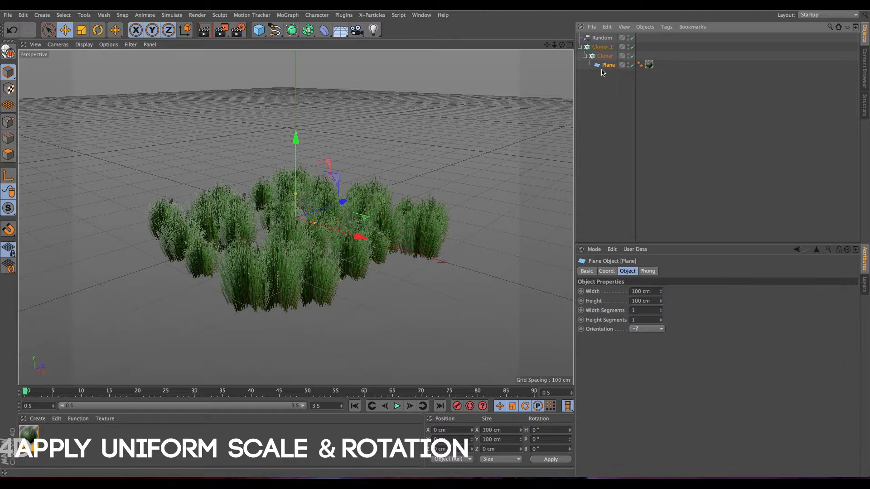
{"action": "left_click", "coordinate": [603, 47]}
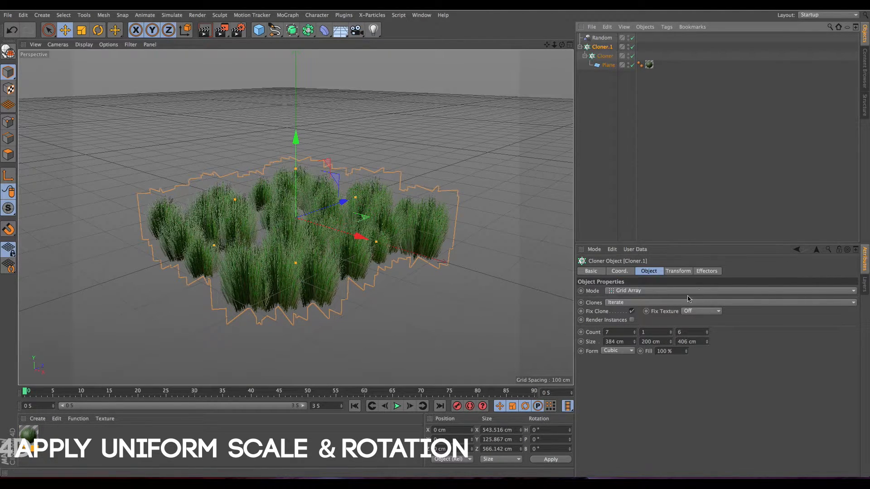
{"action": "left_click", "coordinate": [673, 272]}
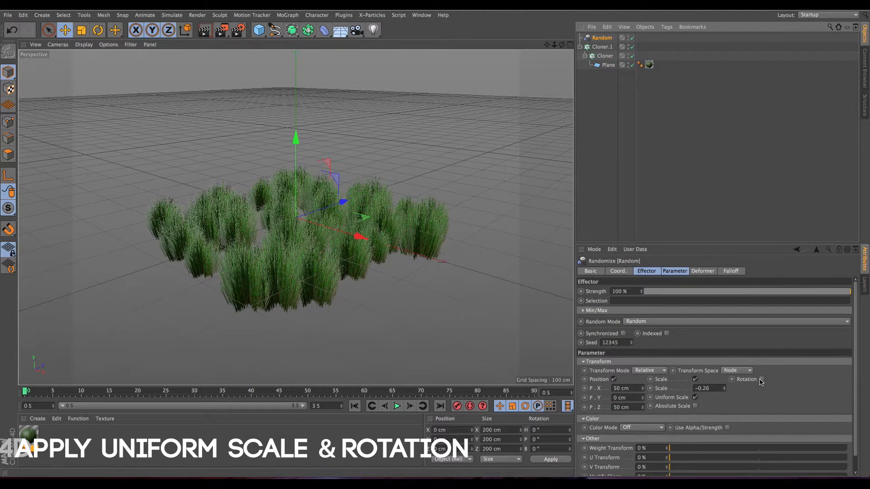
- Enable rotation on the Random effector, with heading set to 34° and bank to 20°
{"action": "left_click", "coordinate": [761, 379]}
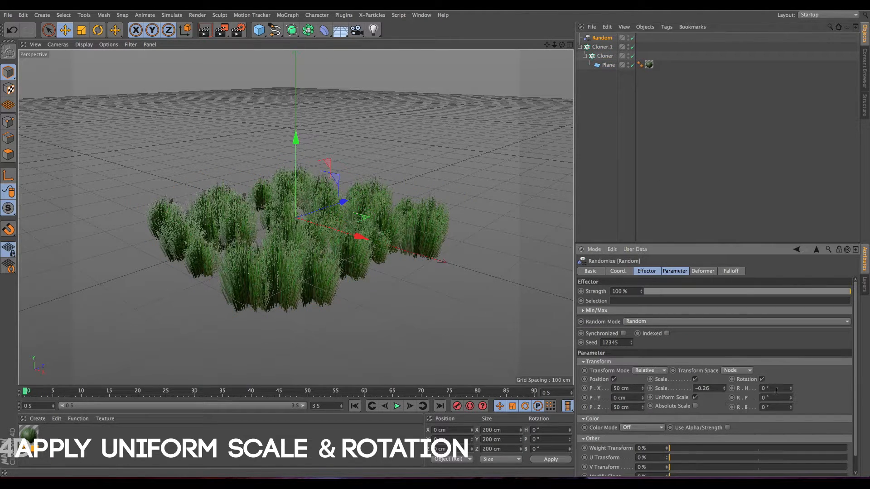
{"action": "left_click_drag", "start_coordinate": [791, 388], "coordinate": [786, 412]}
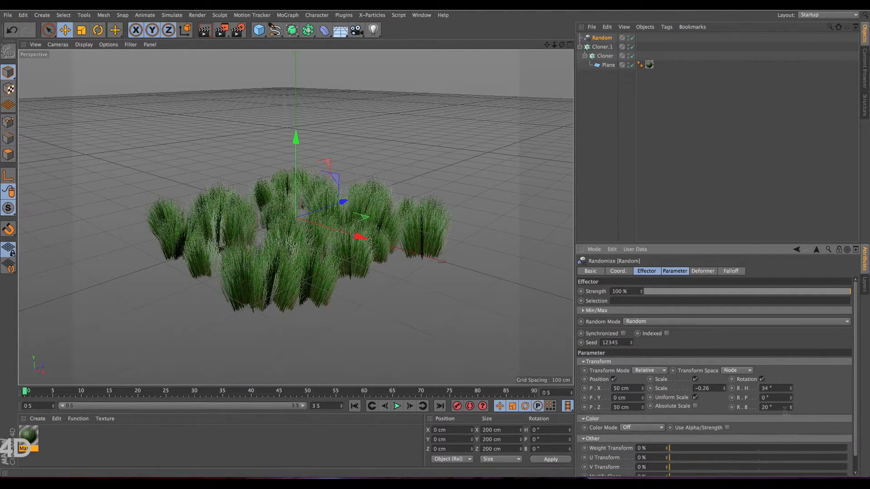
{"action": "left_click_drag", "start_coordinate": [562, 45], "coordinate": [528, 43]}
{"action": "left_click_drag", "start_coordinate": [562, 45], "coordinate": [564, 48]}
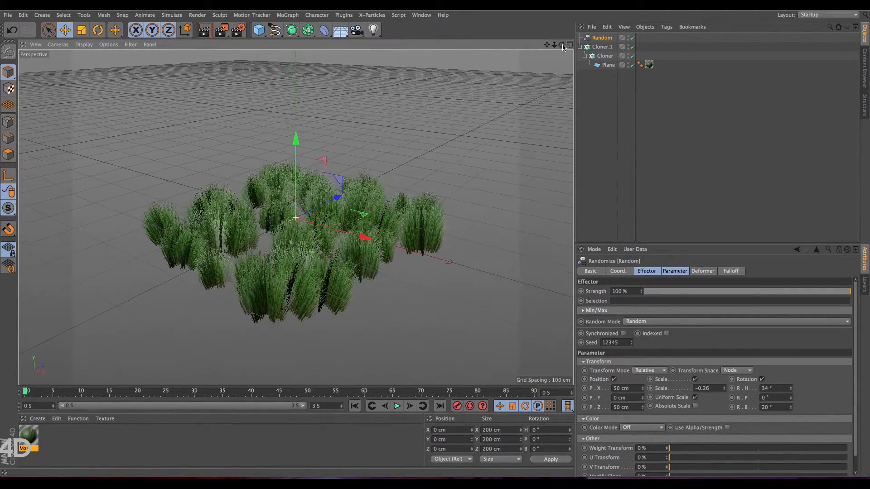
- Add a ground plane, lower it about 43 cm to the base of the grass and enlarge it to about 591 by 596 cm
{"action": "left_click", "coordinate": [258, 30]}
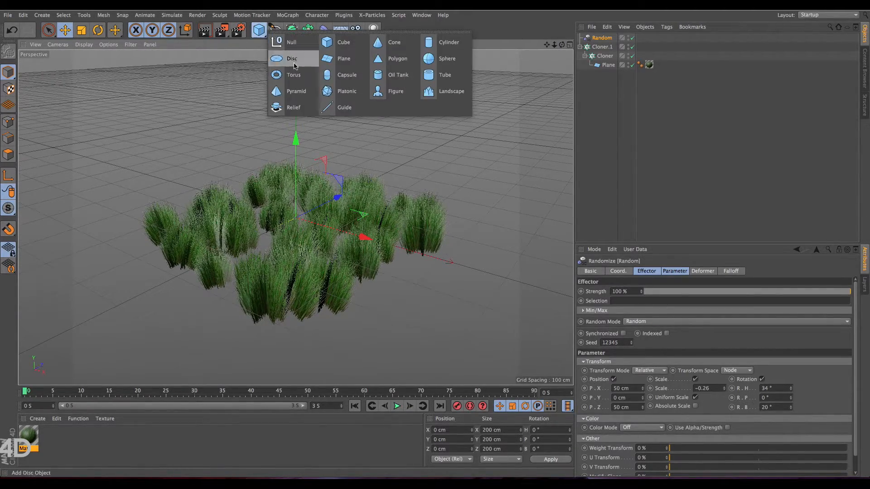
{"action": "left_click", "coordinate": [342, 65]}
{"action": "left_click_drag", "start_coordinate": [296, 139], "coordinate": [295, 159]}
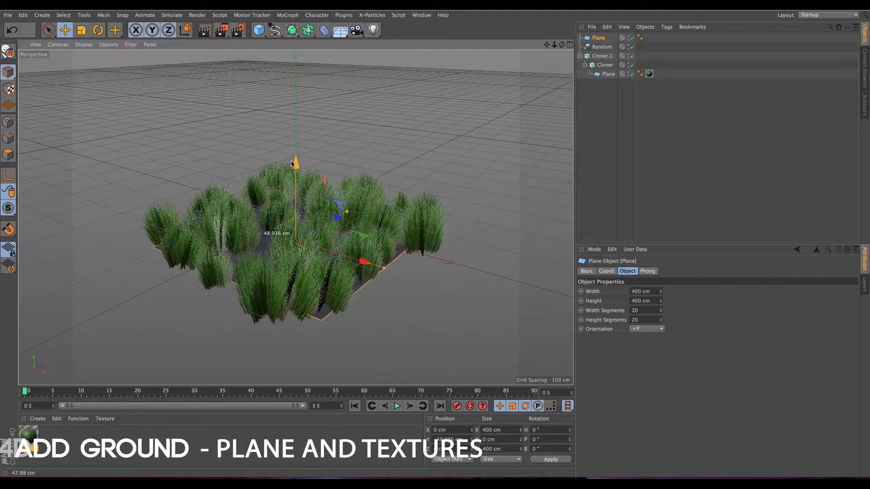
{"action": "left_click_drag", "start_coordinate": [383, 266], "coordinate": [435, 282]}
{"action": "left_click_drag", "start_coordinate": [347, 208], "coordinate": [378, 193]}
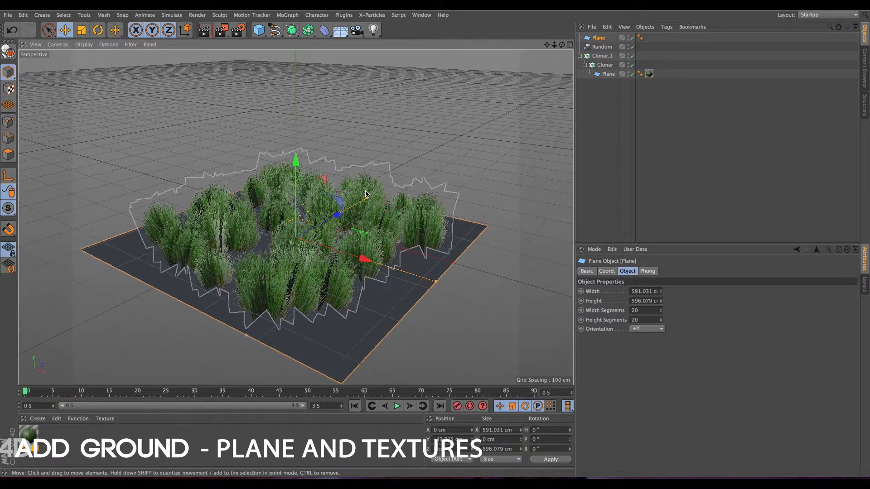
- Create a new material, apply it to the ground plane and open its Color channel for editing
{"action": "double_click", "coordinate": [89, 447]}
{"action": "left_click_drag", "start_coordinate": [28, 435], "coordinate": [254, 371]}
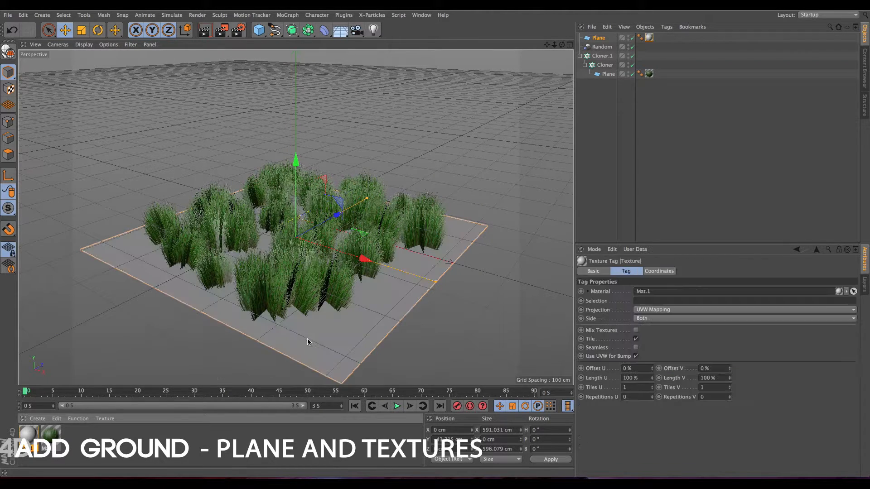
{"action": "double_click", "coordinate": [25, 434]}
{"action": "left_click", "coordinate": [160, 151]}
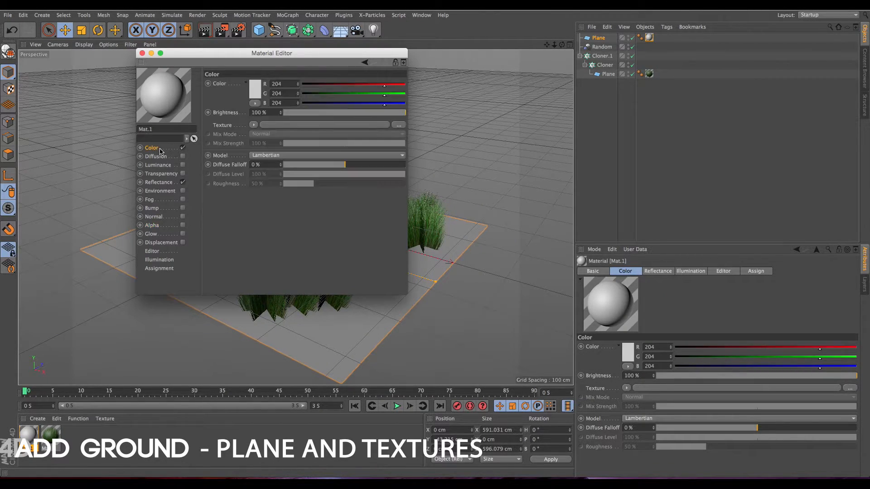
- Load _original.jpeg from the grounds folder as the ground material's Color texture, creating a copy at the project location
{"action": "left_click", "coordinate": [254, 125]}
{"action": "left_click", "coordinate": [271, 142]}
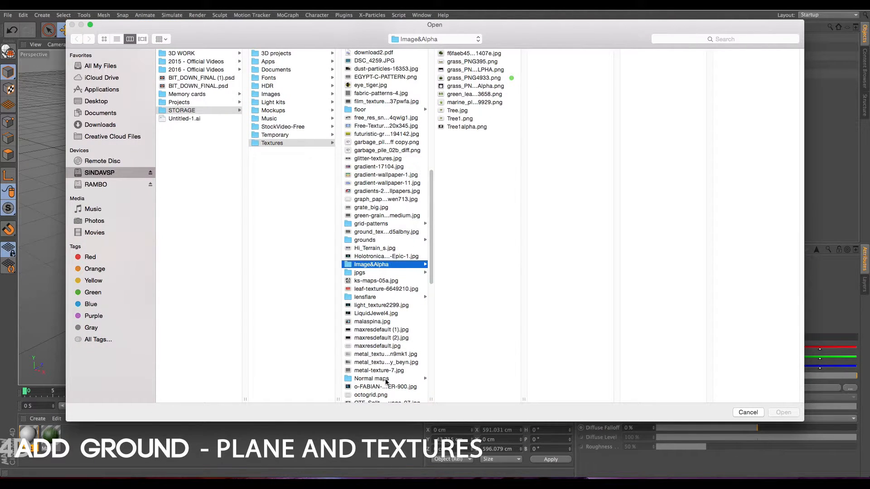
{"action": "left_click", "coordinate": [377, 240]}
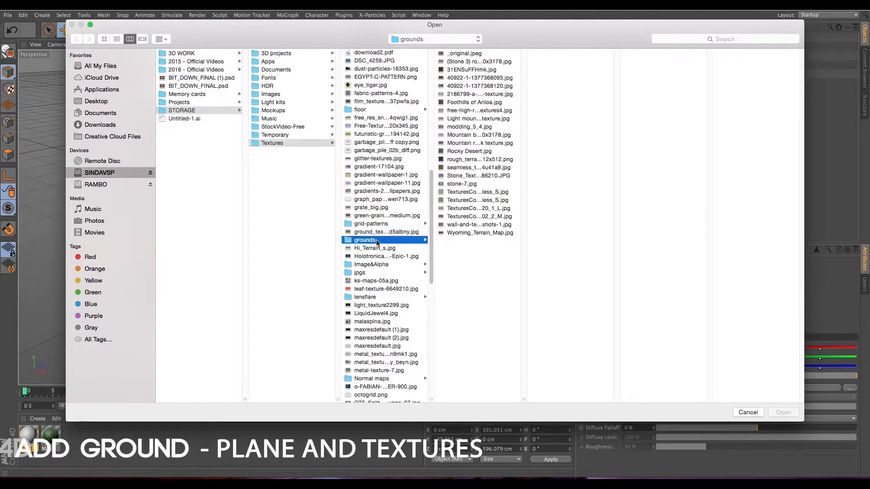
{"action": "left_click", "coordinate": [457, 54]}
{"action": "left_click", "coordinate": [788, 413]}
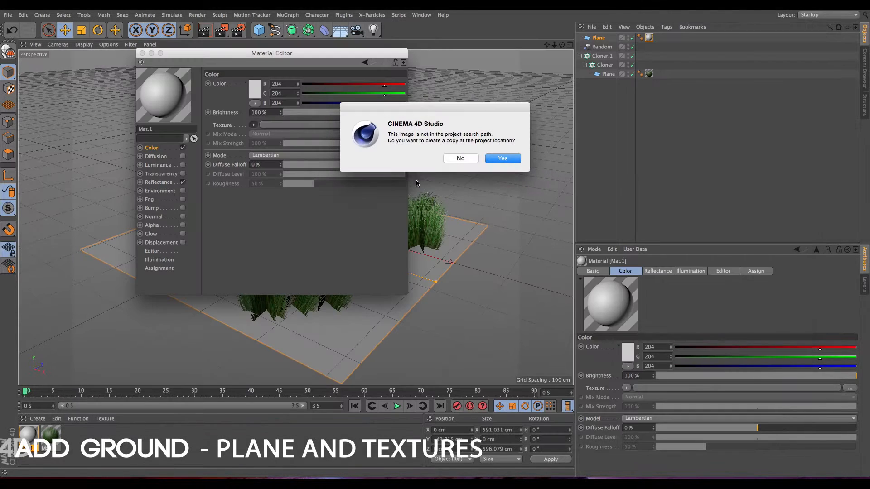
{"action": "left_click", "coordinate": [495, 159]}
- Enable the ground material's Normal channel and show its settings
{"action": "left_click", "coordinate": [183, 216]}
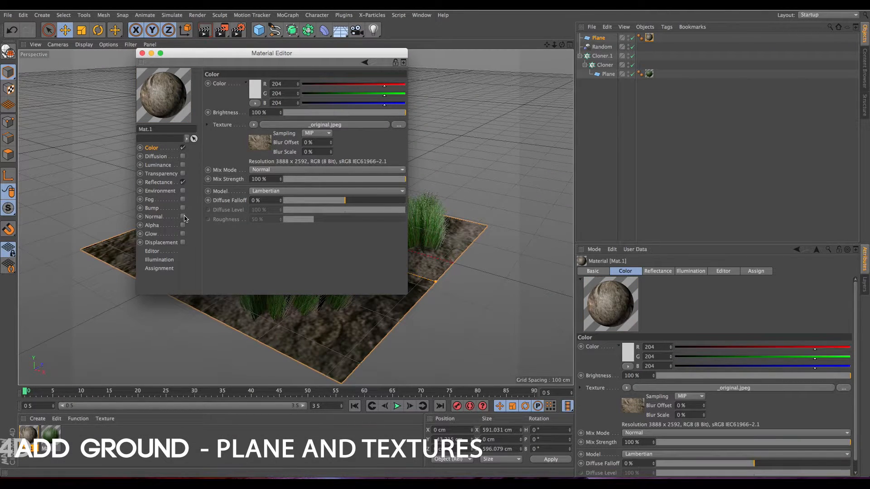
{"action": "left_click", "coordinate": [153, 217]}
{"action": "left_click", "coordinate": [263, 139]}
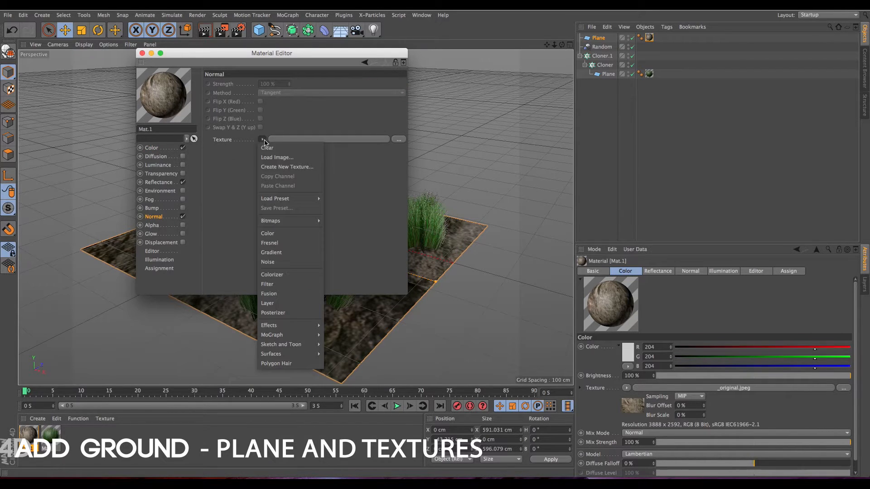
{"action": "left_click", "coordinate": [290, 166]}
{"action": "left_click", "coordinate": [303, 249]}
- Load 2563-normal.jpg from the Normal maps folder as the Normal texture with a project copy, and close the material editor
{"action": "left_click", "coordinate": [263, 139]}
{"action": "left_click", "coordinate": [276, 158]}
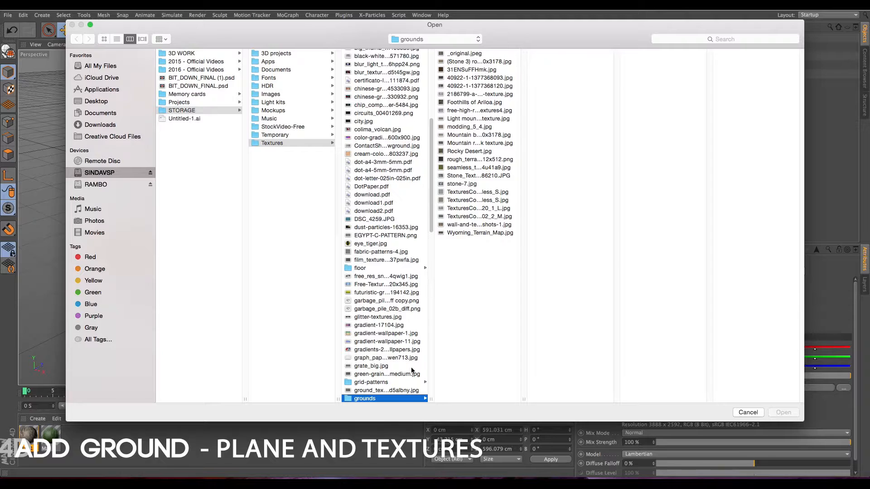
{"action": "scroll", "coordinate": [403, 395], "scroll_direction": "down", "scroll_amount": 5}
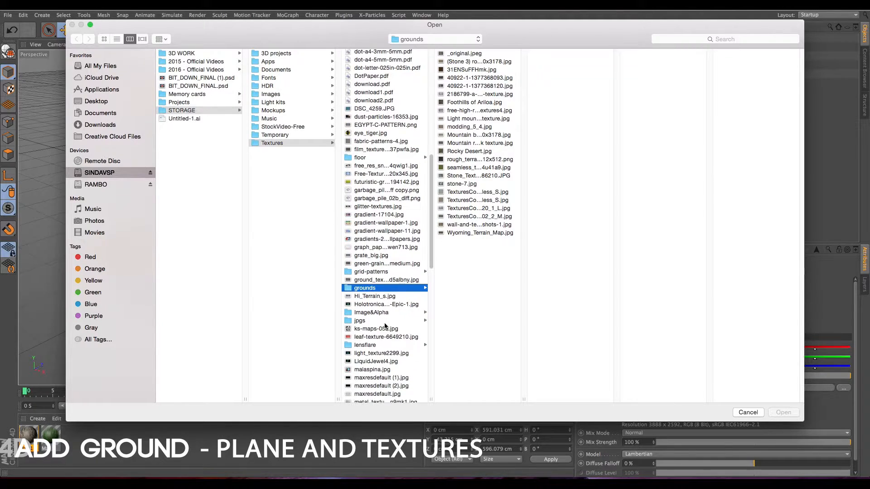
{"action": "scroll", "coordinate": [426, 254], "scroll_direction": "down", "scroll_amount": 5}
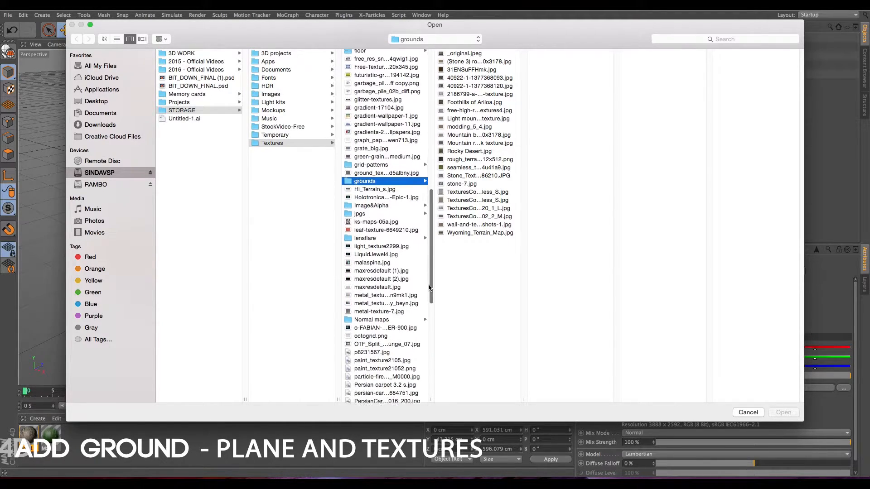
{"action": "left_click", "coordinate": [386, 317]}
{"action": "left_click", "coordinate": [471, 78]}
{"action": "left_click", "coordinate": [472, 86]}
{"action": "left_click", "coordinate": [483, 72]}
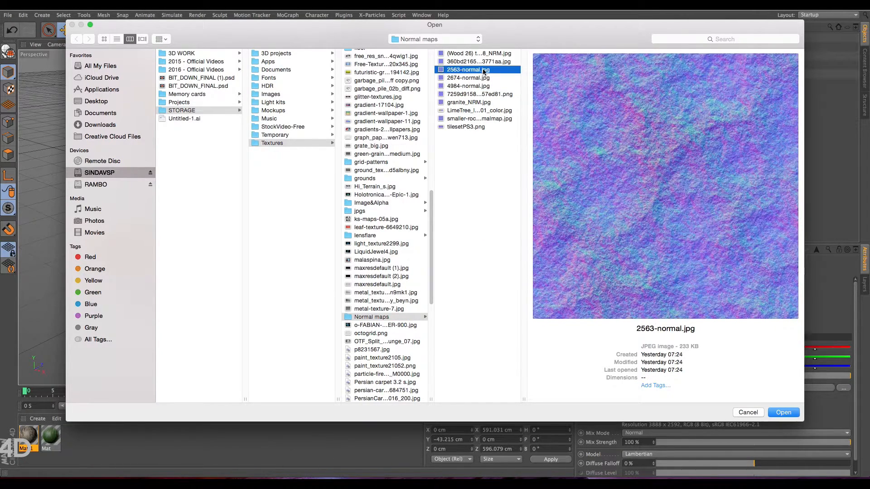
{"action": "left_click", "coordinate": [783, 413]}
{"action": "left_click", "coordinate": [496, 162]}
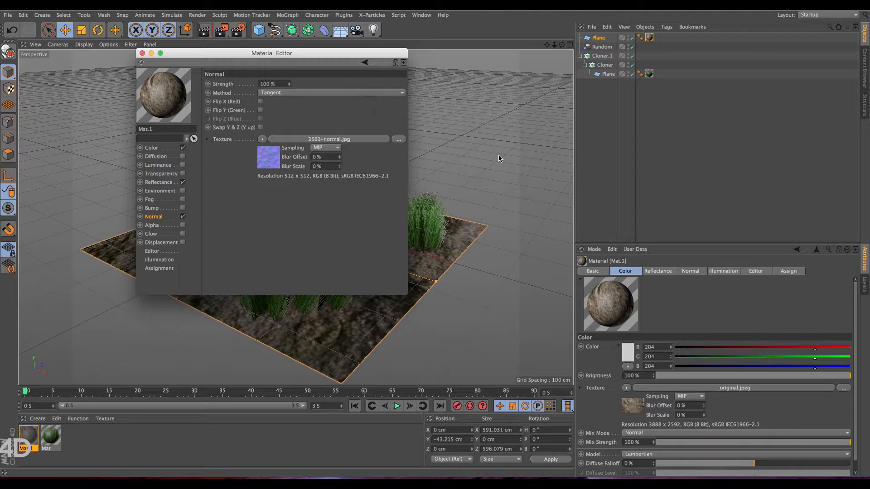
{"action": "left_click", "coordinate": [141, 53]}
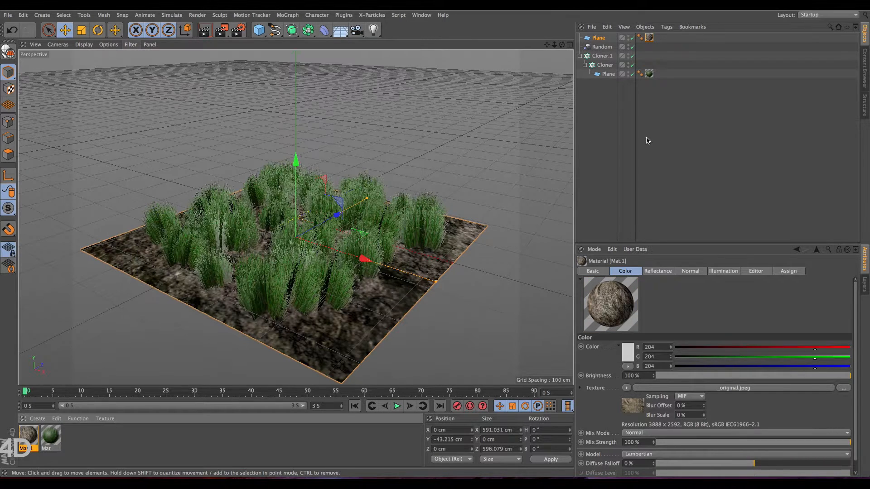
- Add a Physical Sky to the scene and switch the renderer to Physical in the render settings
{"action": "left_click", "coordinate": [342, 34]}
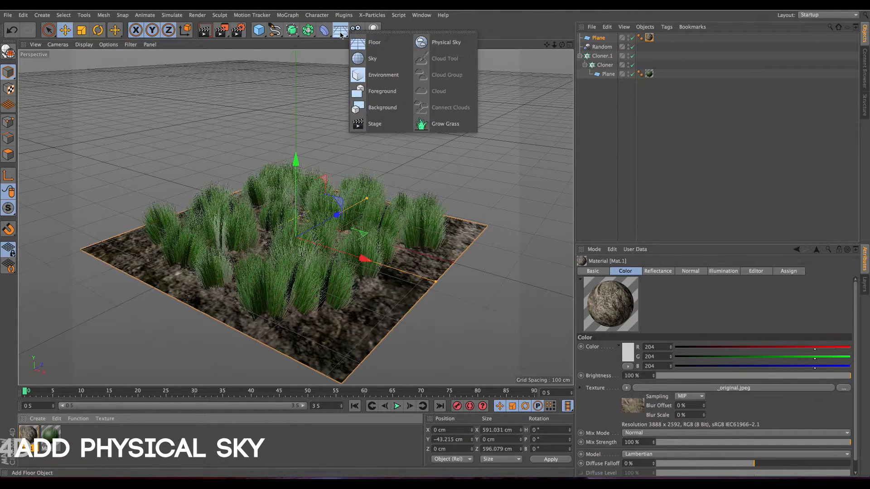
{"action": "left_click", "coordinate": [446, 44]}
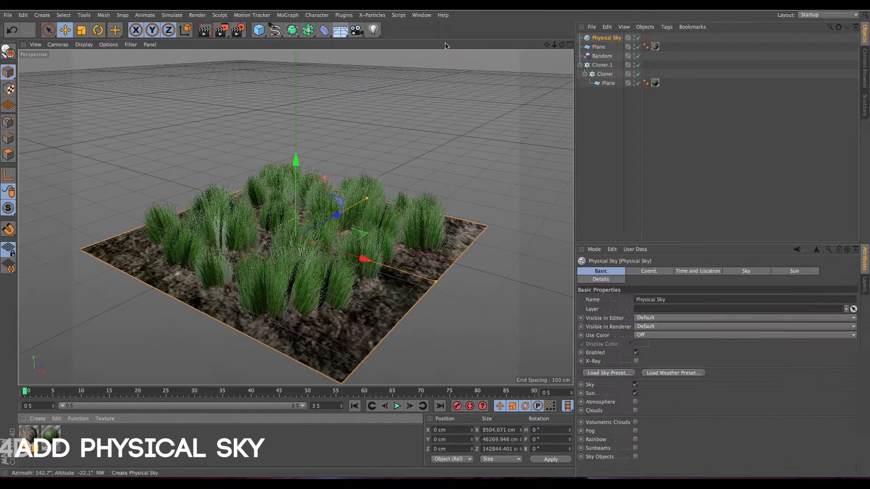
{"action": "left_click", "coordinate": [238, 30]}
{"action": "left_click", "coordinate": [97, 25]}
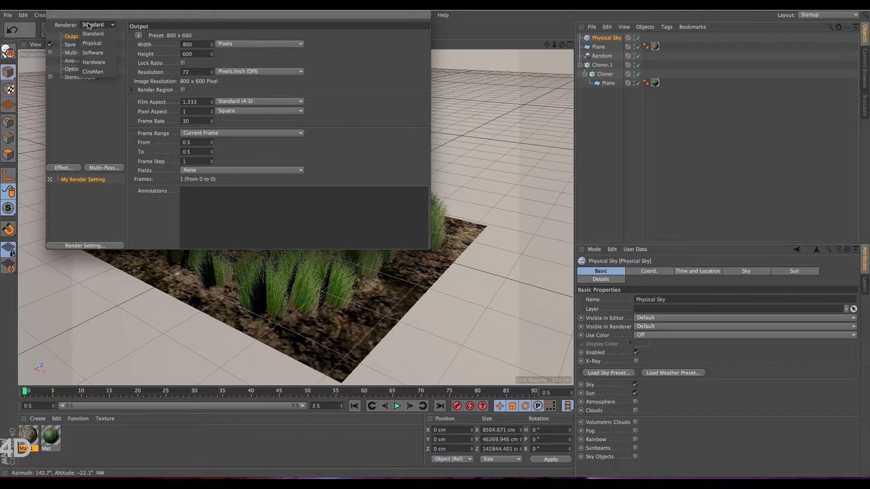
{"action": "left_click", "coordinate": [95, 44]}
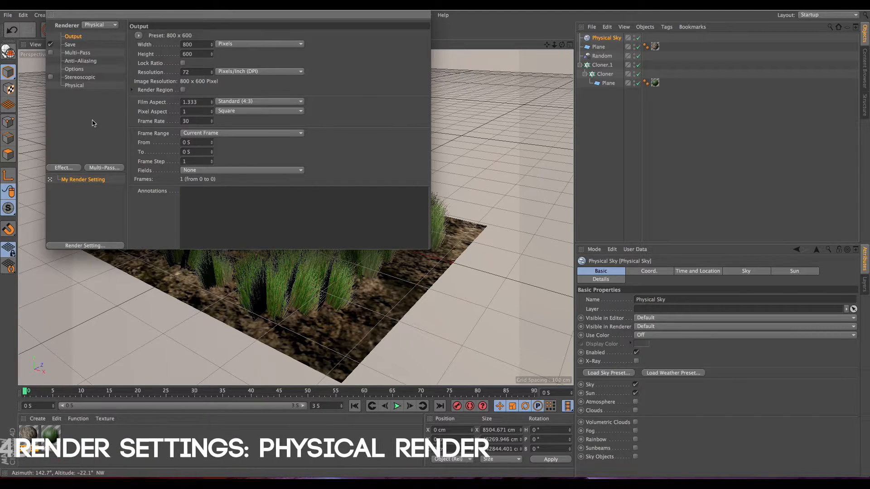
- Add the Ambient Occlusion and Global Illumination effects to the render settings
{"action": "left_click", "coordinate": [64, 167]}
{"action": "left_click", "coordinate": [116, 167]}
{"action": "left_click", "coordinate": [64, 168]}
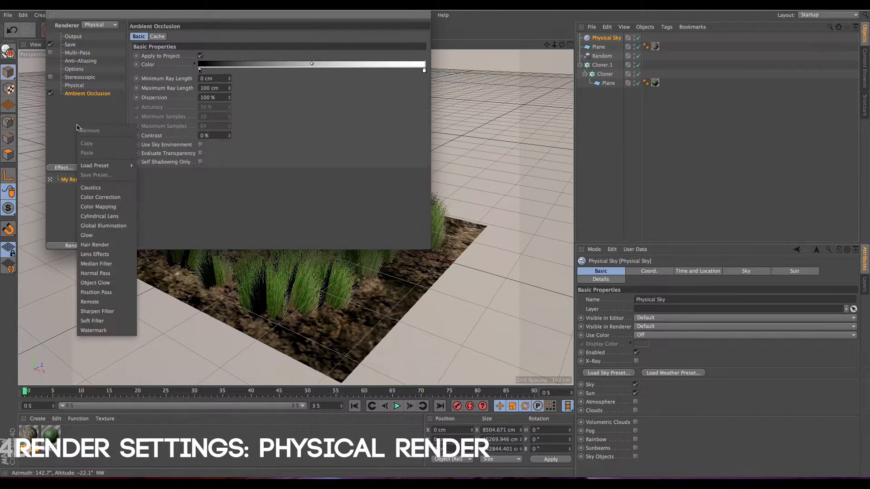
{"action": "left_click", "coordinate": [96, 228]}
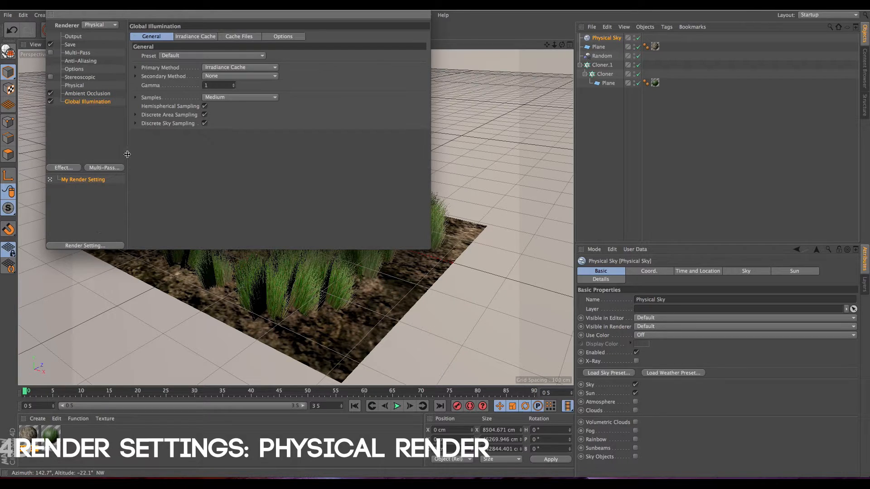
- Set the Ambient Occlusion Maximum Ray Length to 300 cm and close the render settings
{"action": "left_click", "coordinate": [87, 94]}
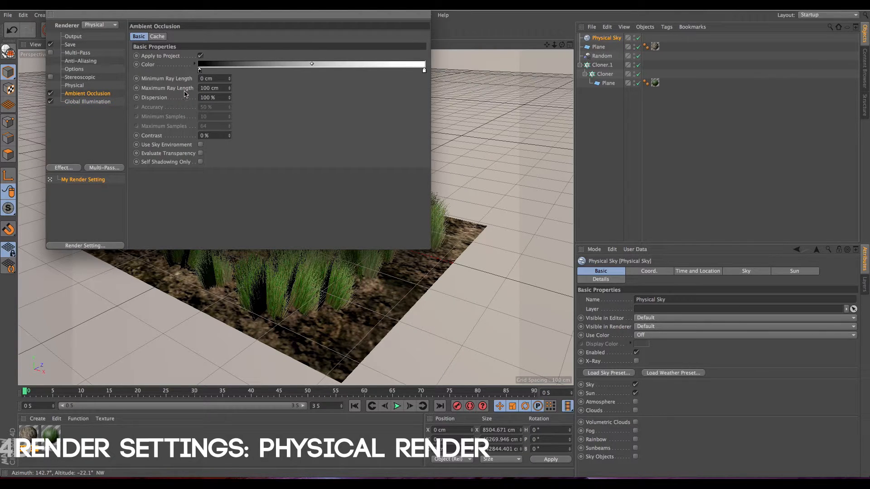
{"action": "double_click", "coordinate": [226, 87]}
{"action": "type", "text": "300"}
{"action": "key", "text": "Return"}
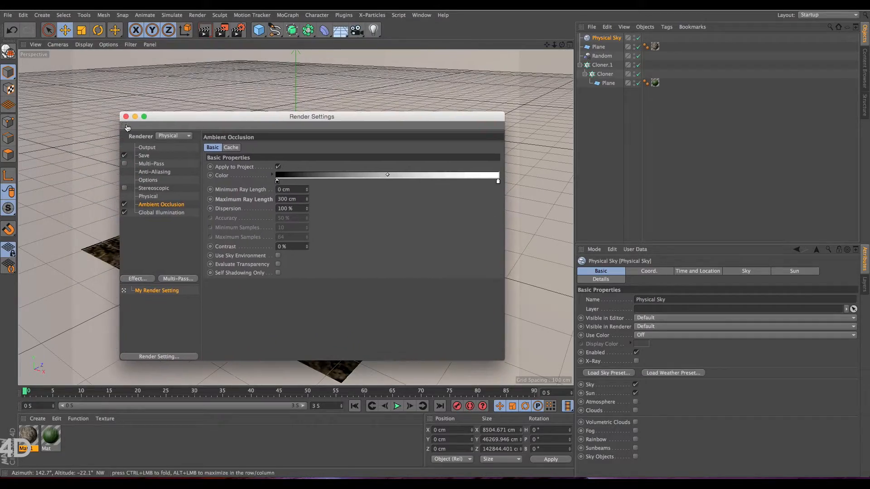
{"action": "left_click", "coordinate": [126, 116]}
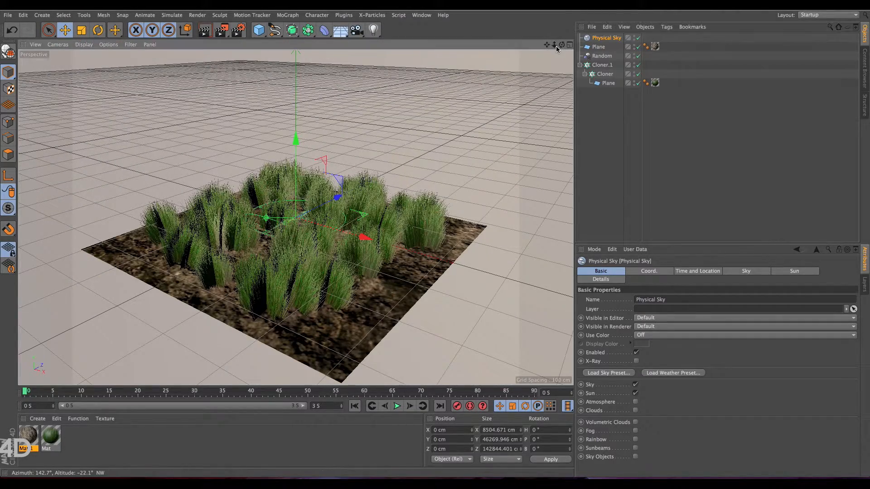
- Examine the grass field from several angles, the inner Cloner's object properties, and the Physical Sky's location and sky settings
{"action": "mouse_move", "coordinate": [556, 45]}
{"action": "left_mouse_down"}
{"action": "mouse_move", "coordinate": [564, 50]}
{"action": "mouse_move", "coordinate": [555, 45]}
{"action": "left_mouse_up"}
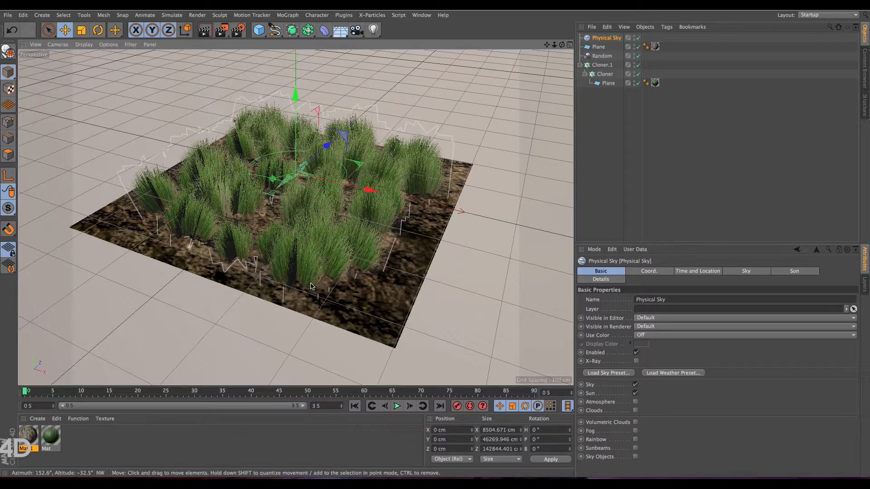
{"action": "left_click_drag", "start_coordinate": [563, 44], "coordinate": [562, 45]}
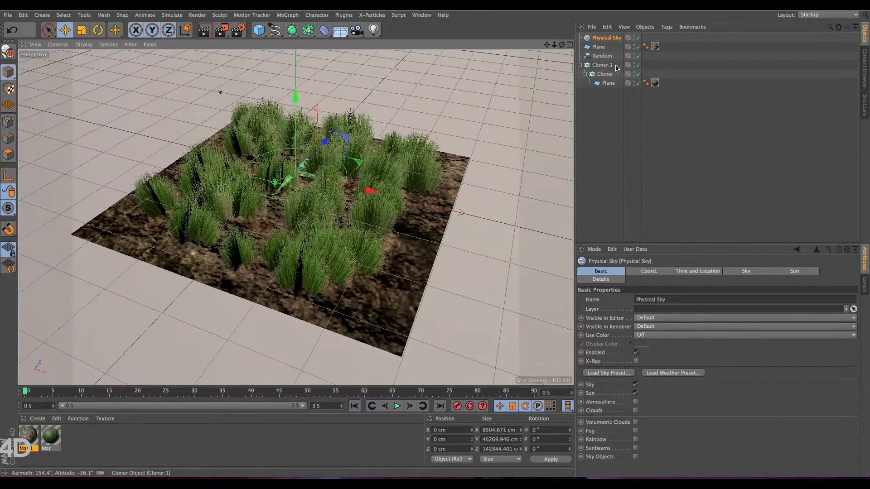
{"action": "left_click", "coordinate": [605, 74]}
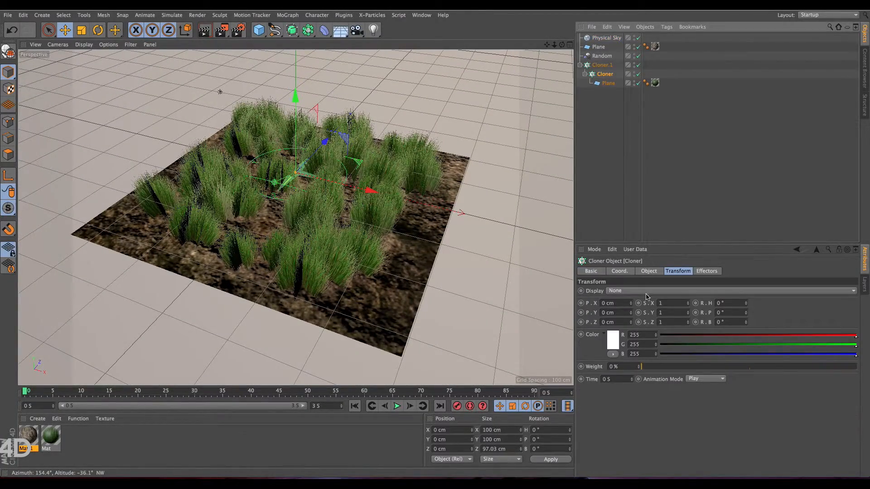
{"action": "left_click", "coordinate": [649, 271]}
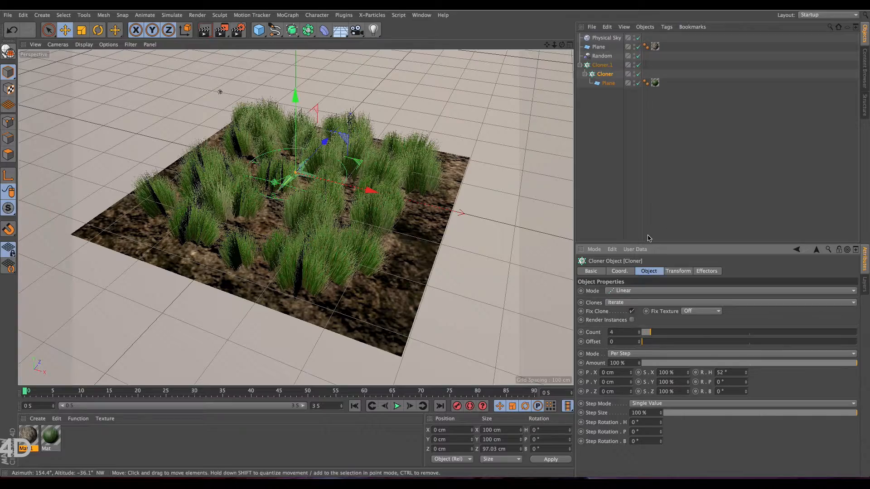
{"action": "left_click_drag", "start_coordinate": [563, 44], "coordinate": [547, 45]}
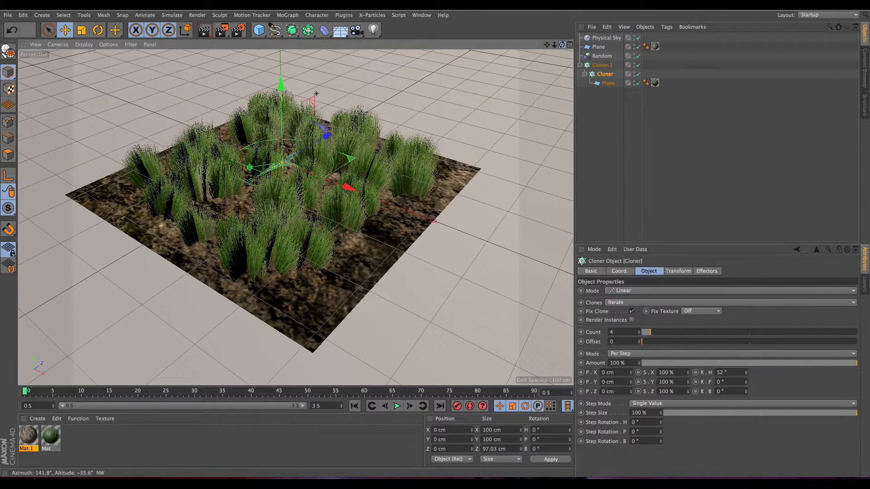
{"action": "left_click_drag", "start_coordinate": [317, 94], "coordinate": [295, 97], "text": "alt"}
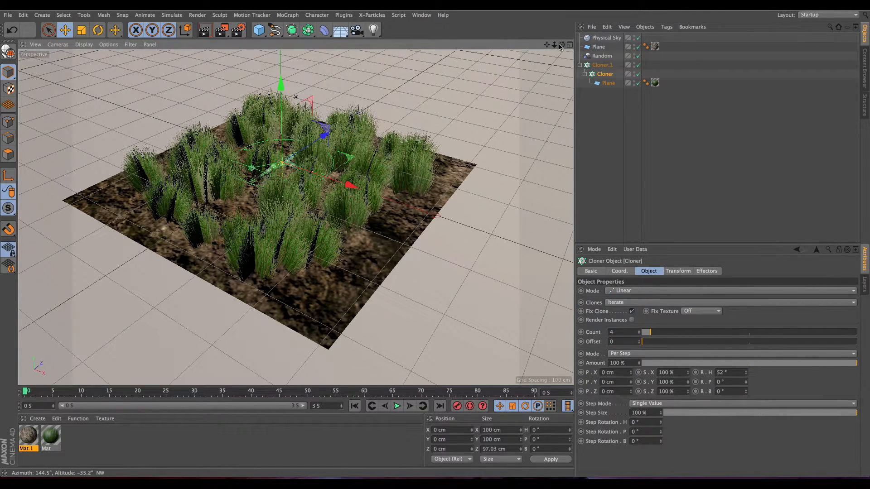
{"action": "left_click", "coordinate": [605, 37]}
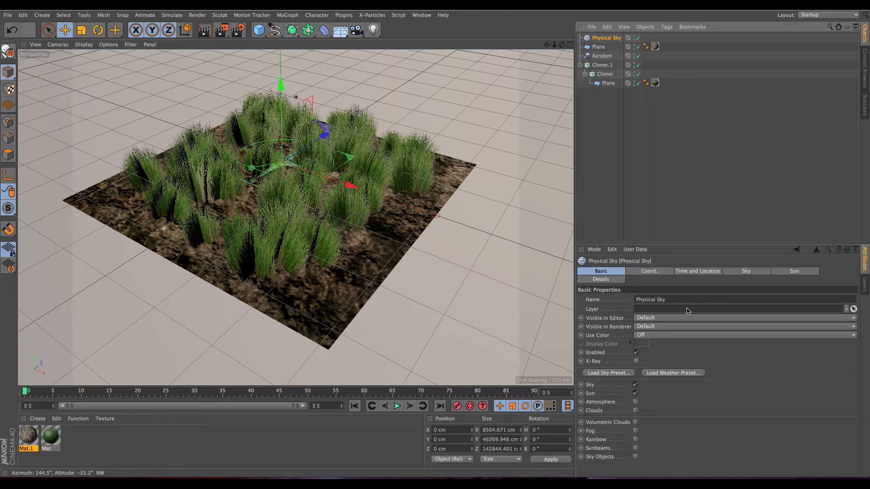
{"action": "left_click", "coordinate": [662, 272]}
{"action": "left_click", "coordinate": [708, 271]}
{"action": "left_click", "coordinate": [733, 272]}
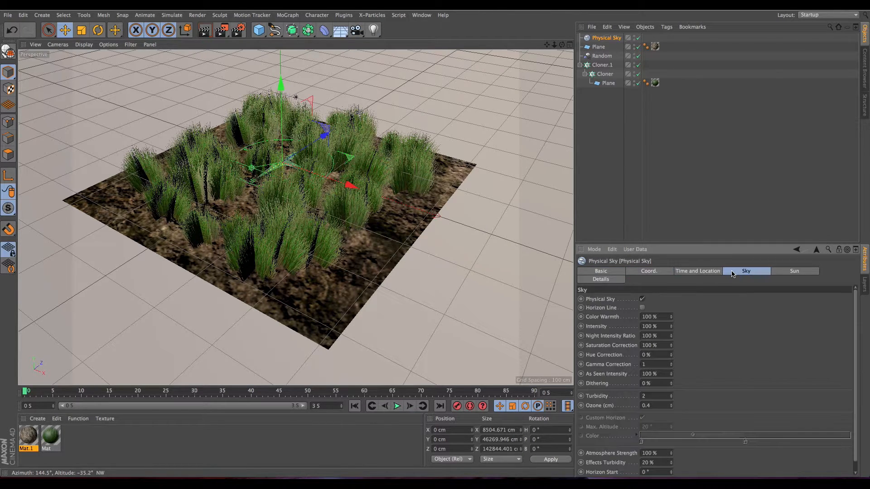
{"action": "left_click", "coordinate": [686, 272]}
{"action": "left_click", "coordinate": [593, 126]}
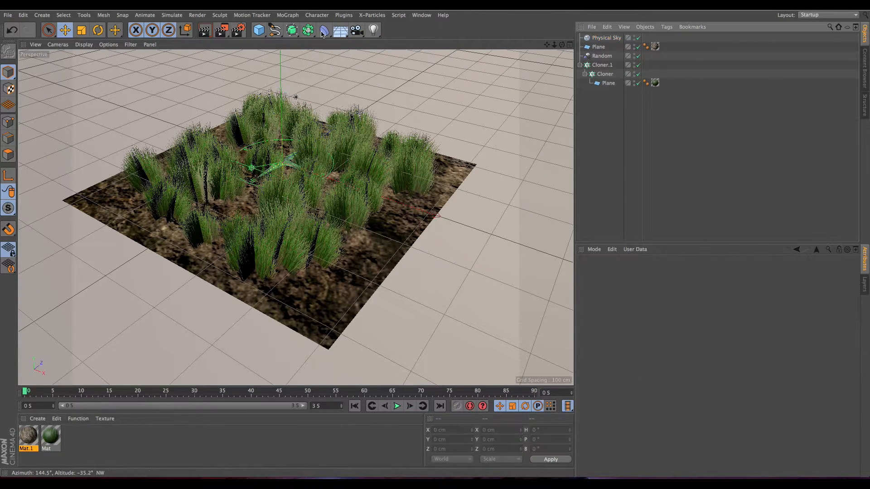
- Render the grass field to the Picture Viewer and review the Output page of the render settings
{"action": "left_click_drag", "start_coordinate": [547, 45], "coordinate": [562, 45]}
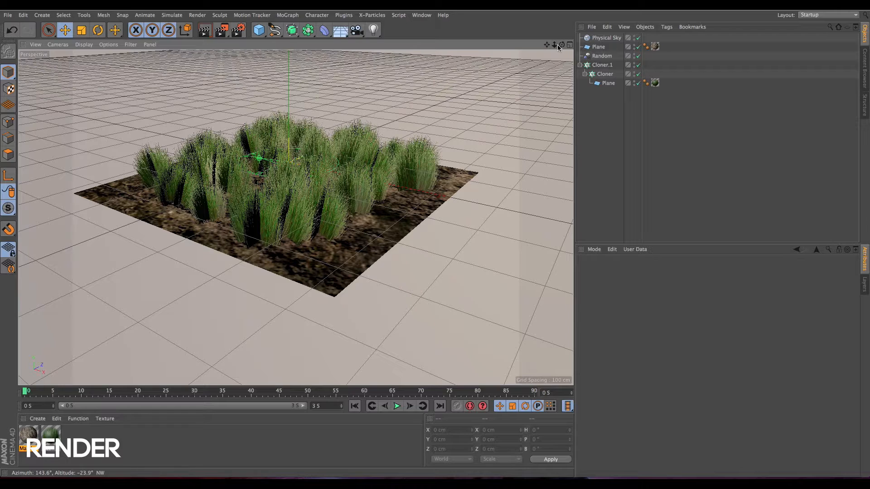
{"action": "left_click", "coordinate": [221, 31]}
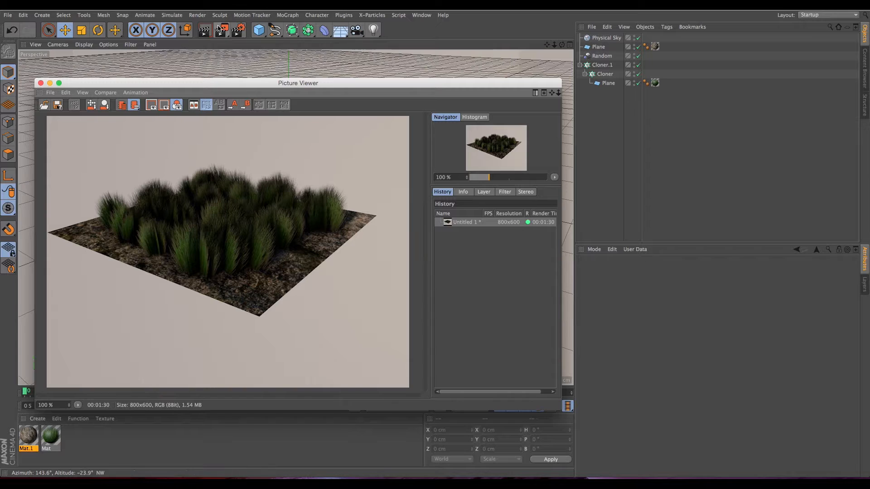
{"action": "left_click", "coordinate": [238, 30]}
{"action": "left_click", "coordinate": [147, 147]}
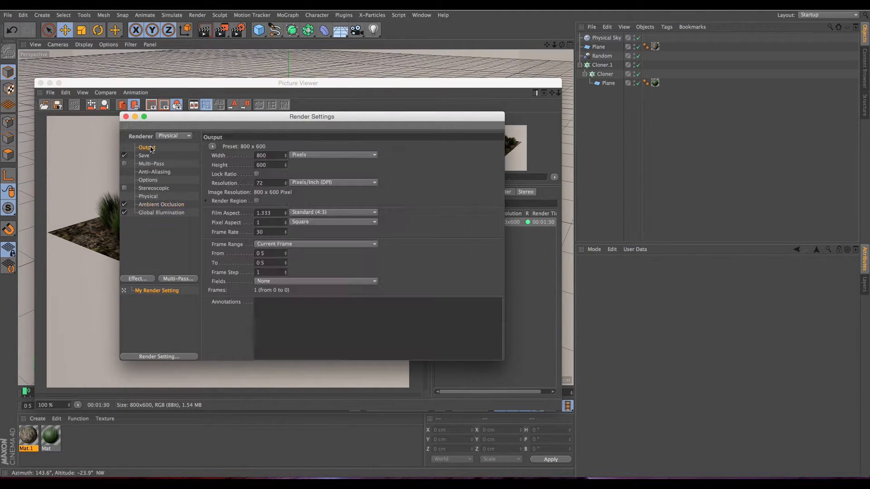
{"action": "left_click_drag", "start_coordinate": [157, 120], "coordinate": [238, 130]}
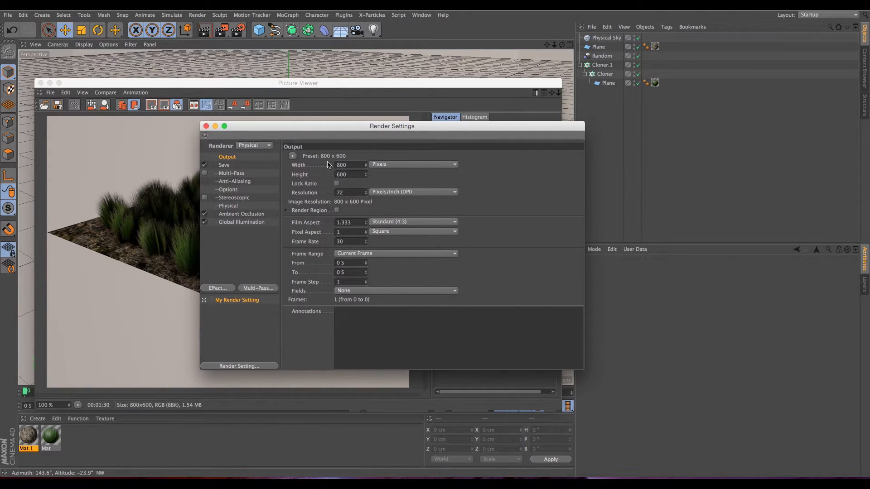
{"action": "left_click", "coordinate": [205, 127]}
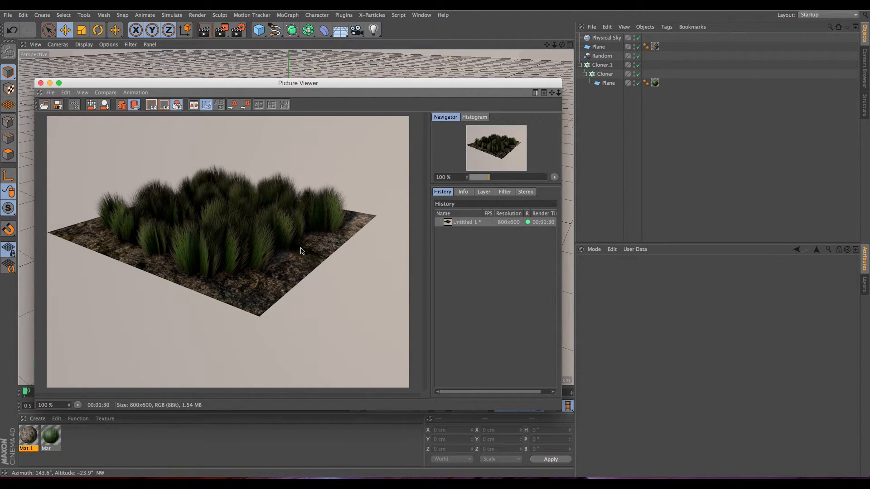
- Enable the Picture Viewer filter on the rendered image and raise its Exposure to 0.8
{"action": "left_click", "coordinate": [501, 193]}
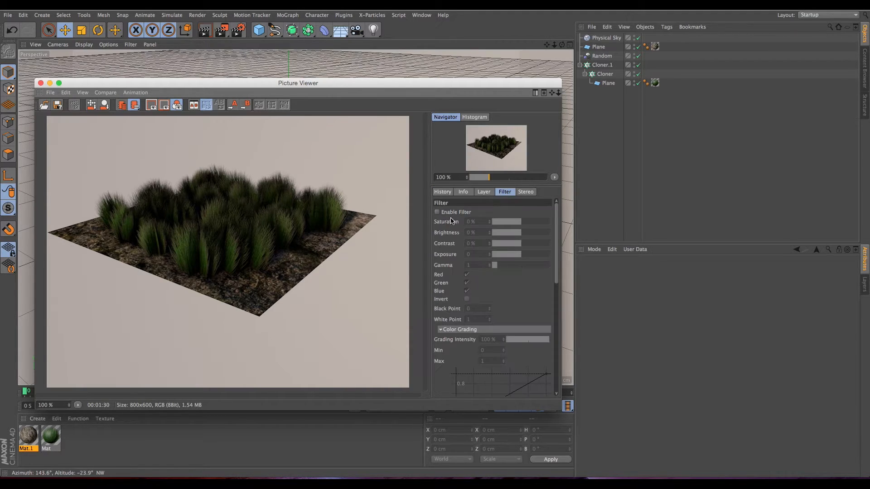
{"action": "left_click", "coordinate": [436, 213]}
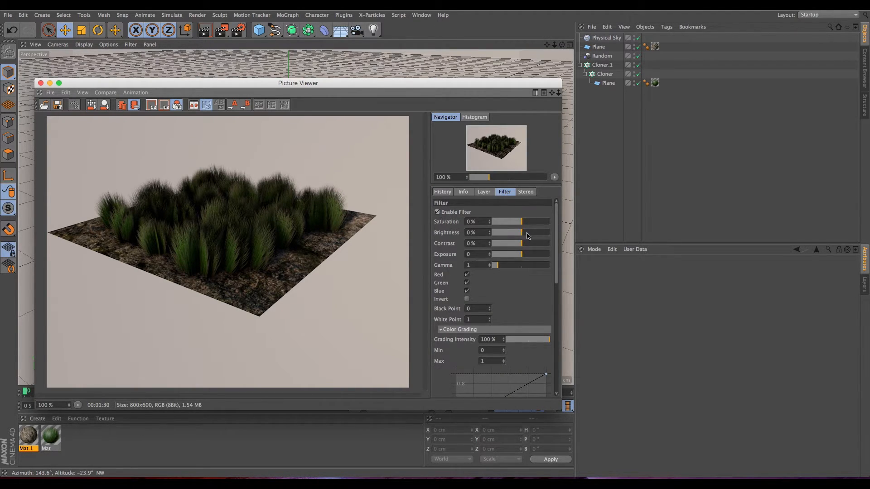
{"action": "left_click_drag", "start_coordinate": [522, 254], "coordinate": [525, 257]}
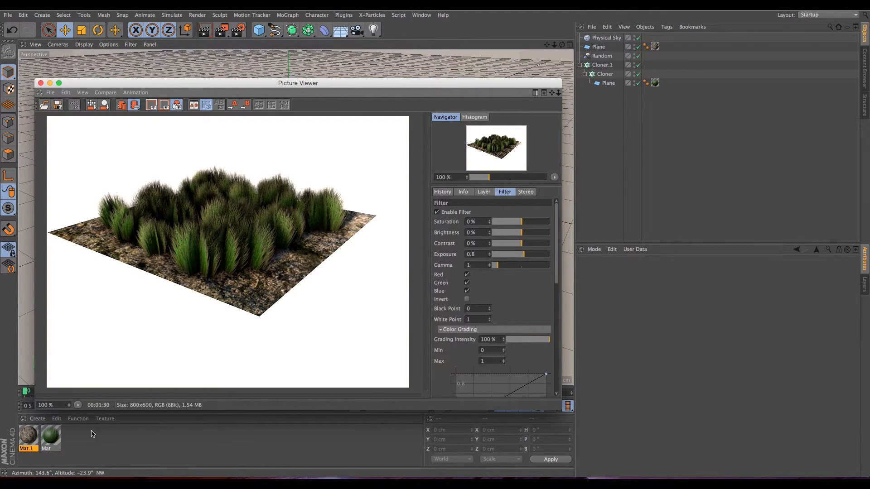